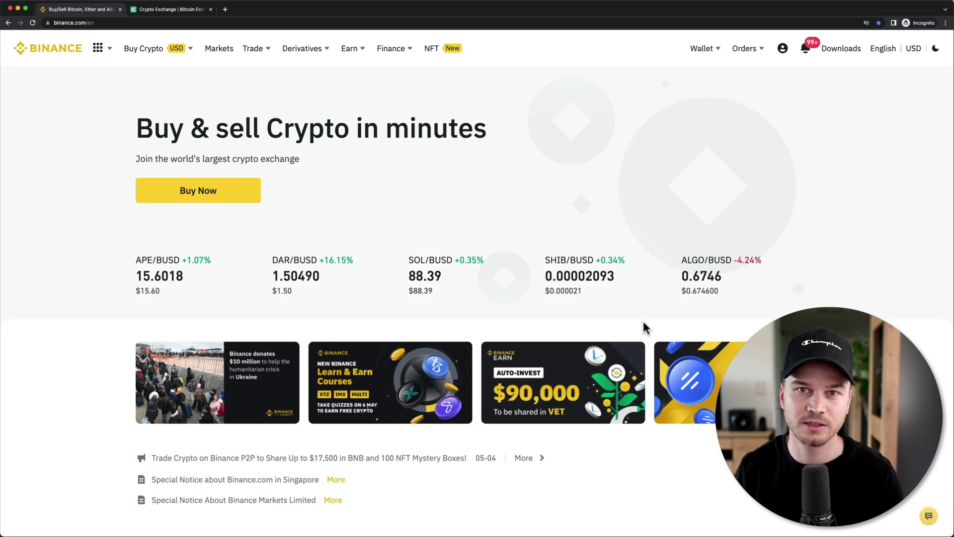
Open the Convert trading page, view its Limit form, and return to the Market form.
mouse_move(263, 58)
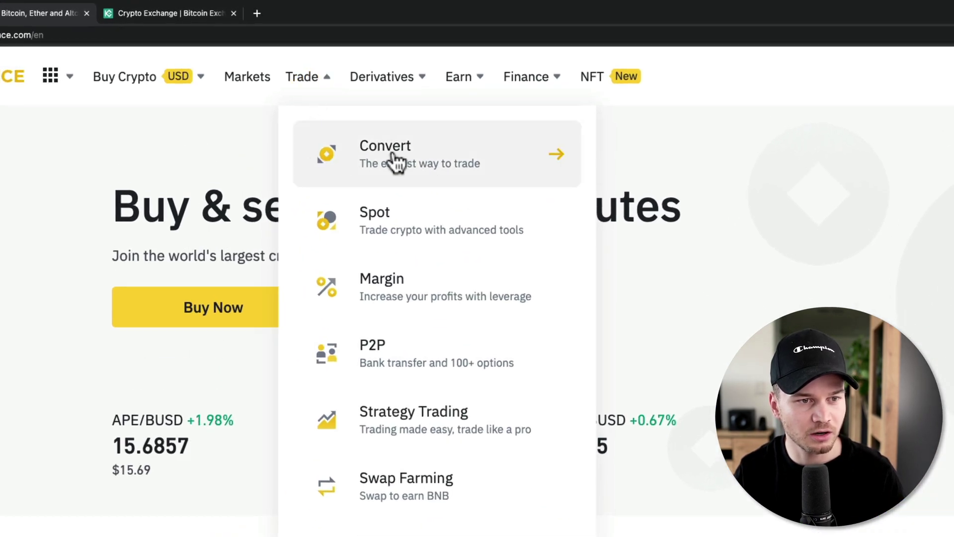
click(512, 162)
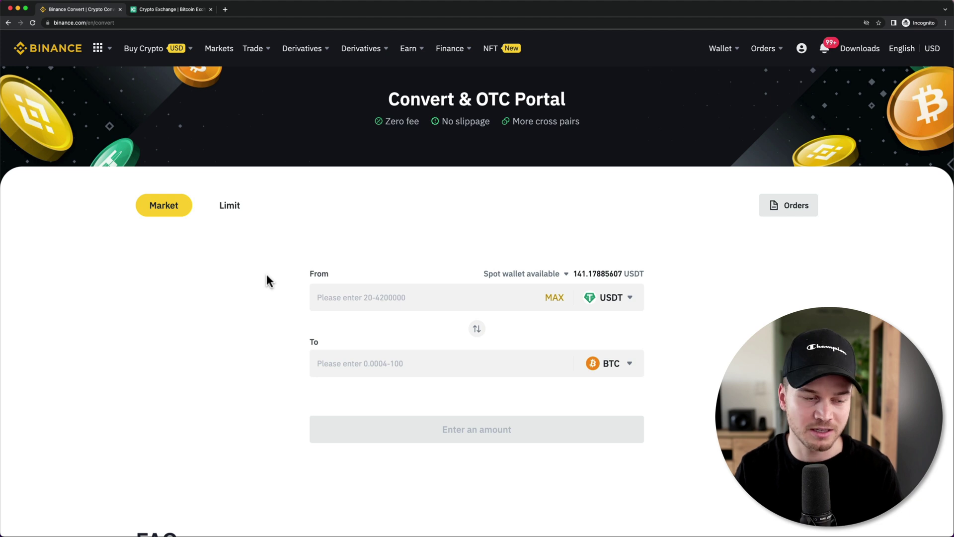
click(229, 206)
scroll(440, 295, down, 1)
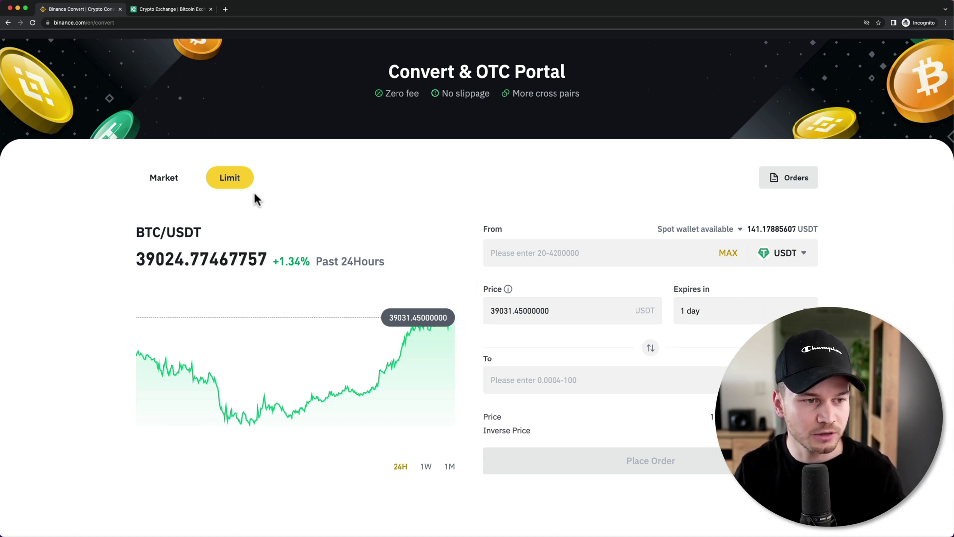
click(161, 177)
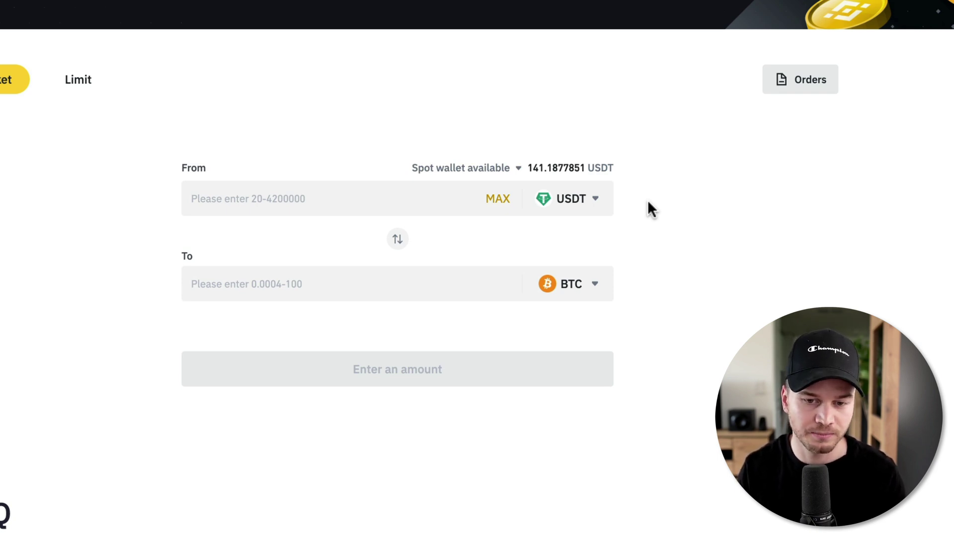
Set up a market conversion of 50 USDT from the spot wallet to BTC.
click(596, 201)
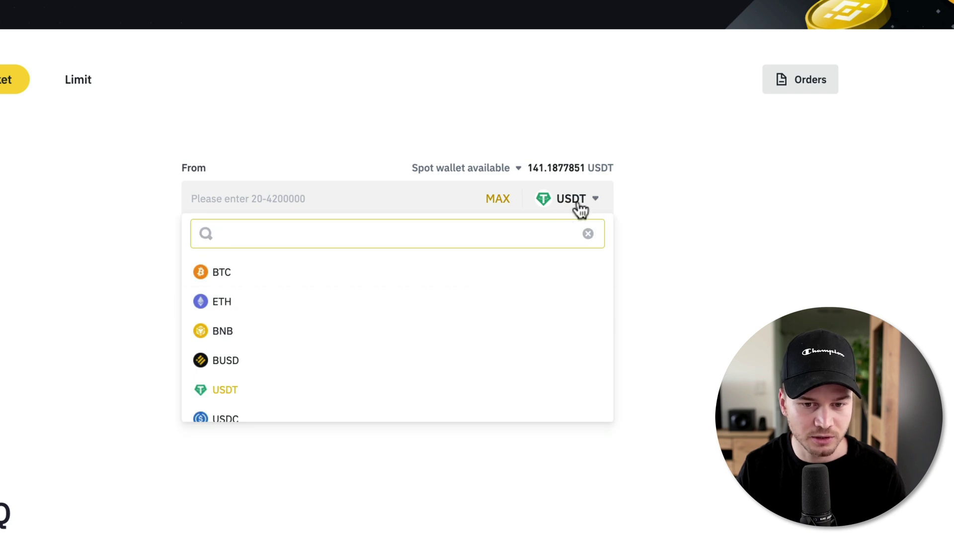
click(646, 200)
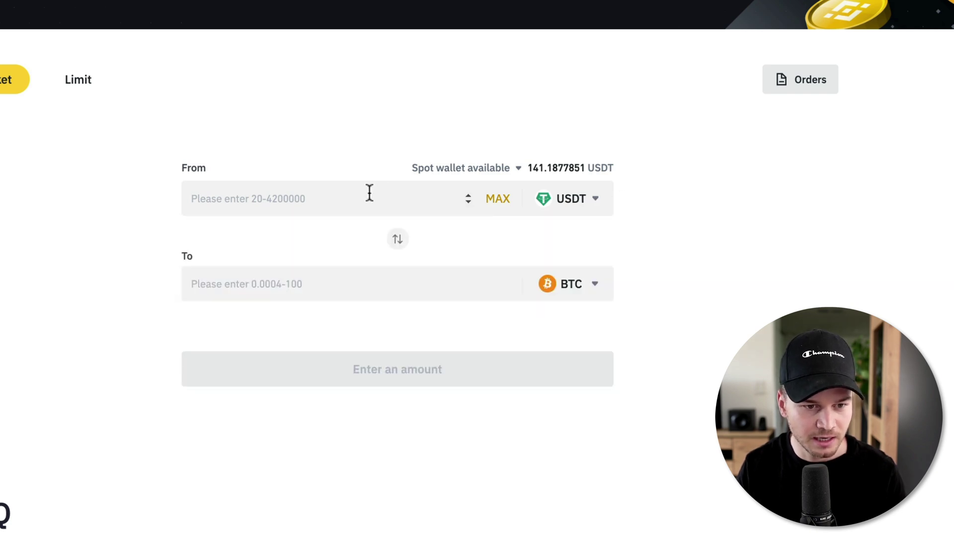
click(311, 194)
text(50)
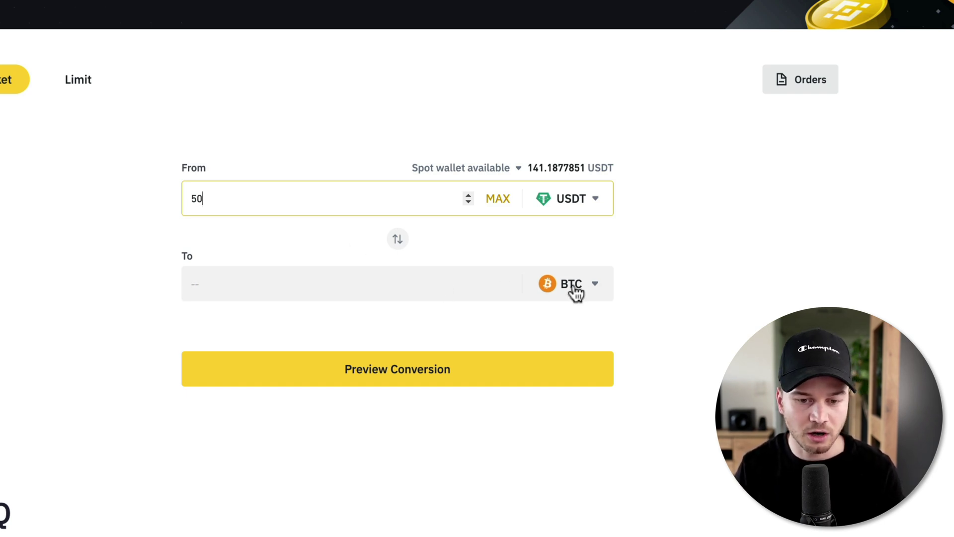
click(596, 289)
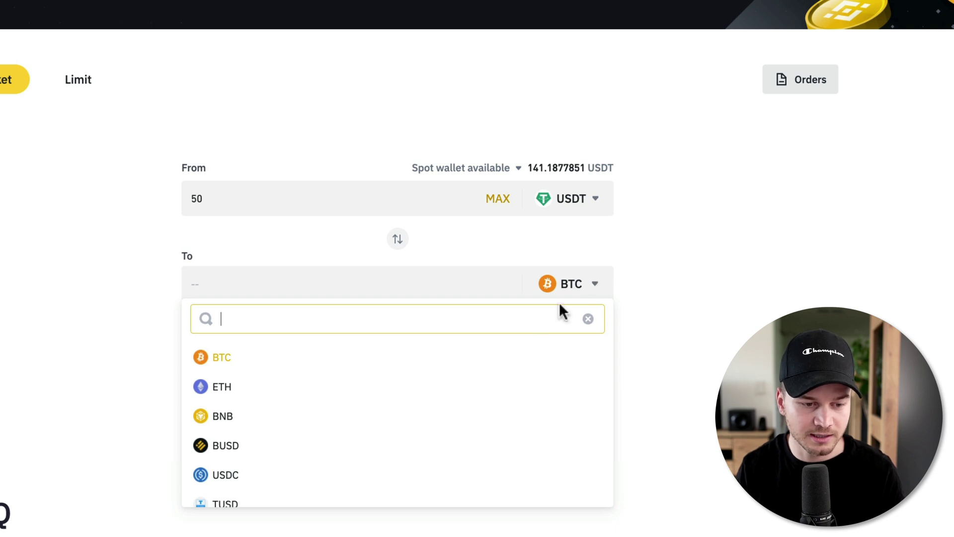
click(697, 341)
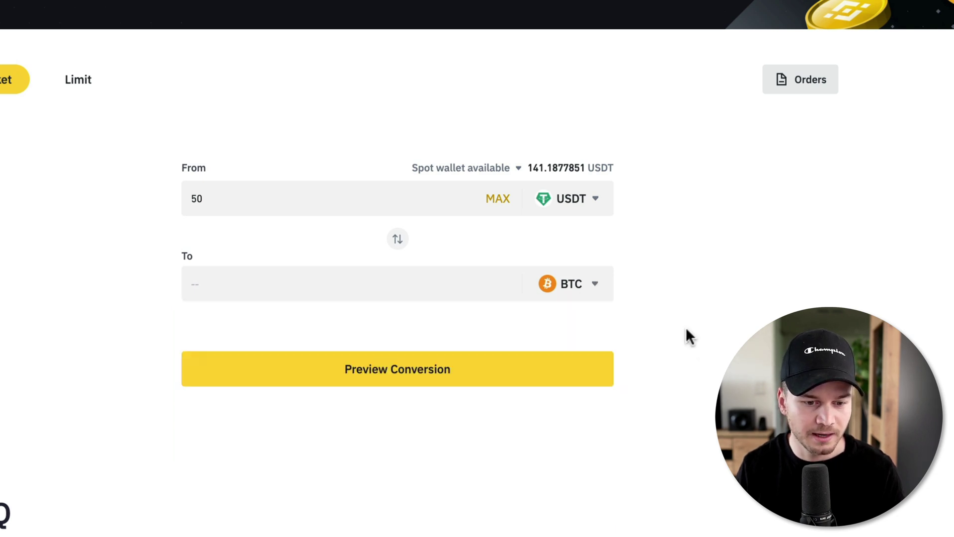
Preview and confirm the USDT to BTC conversion, and open its status in the convert history.
click(420, 369)
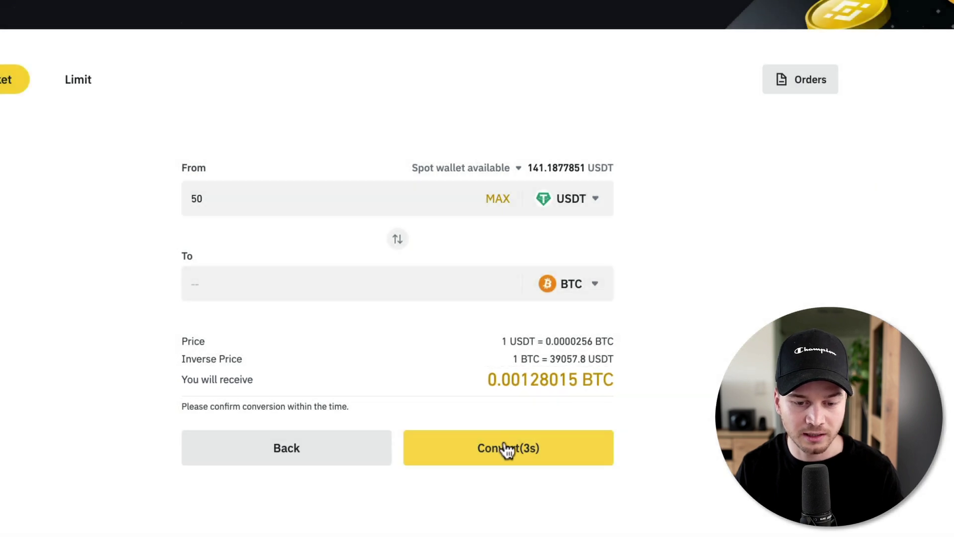
click(489, 449)
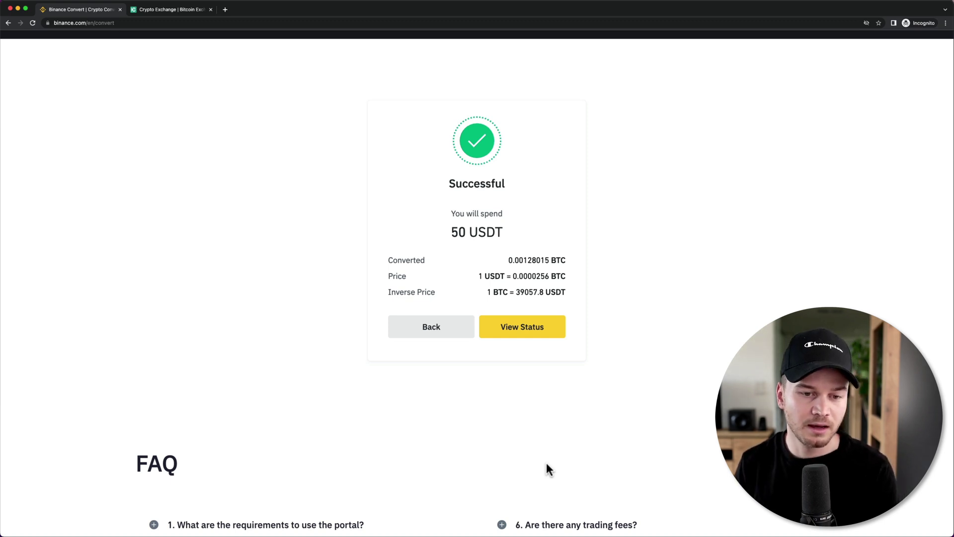
click(519, 333)
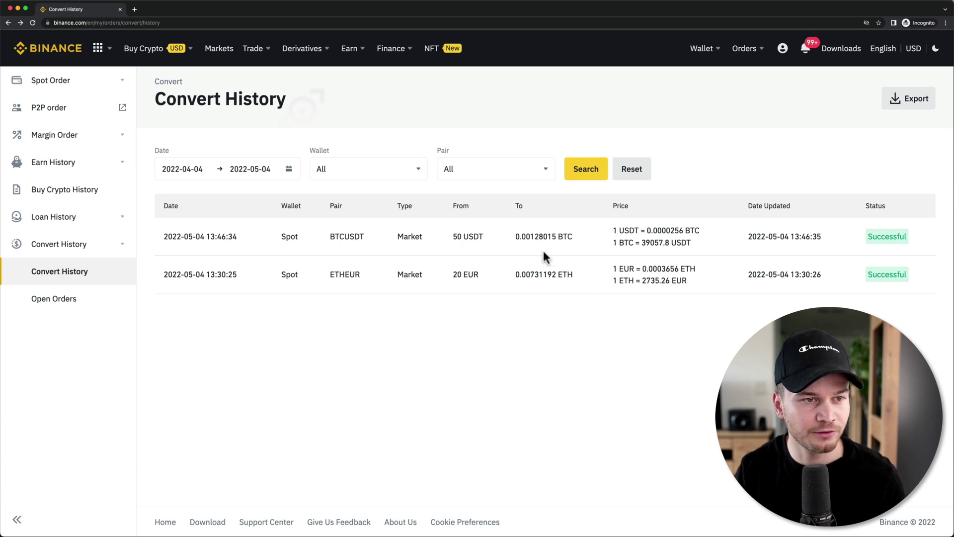
Return to the Convert trading page and switch the conversion form to Limit.
mouse_move(263, 62)
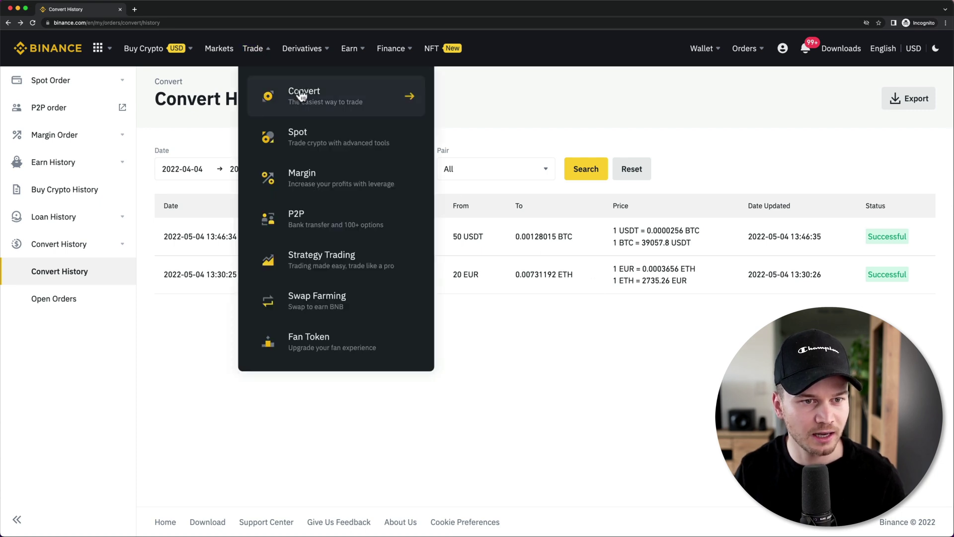
click(383, 93)
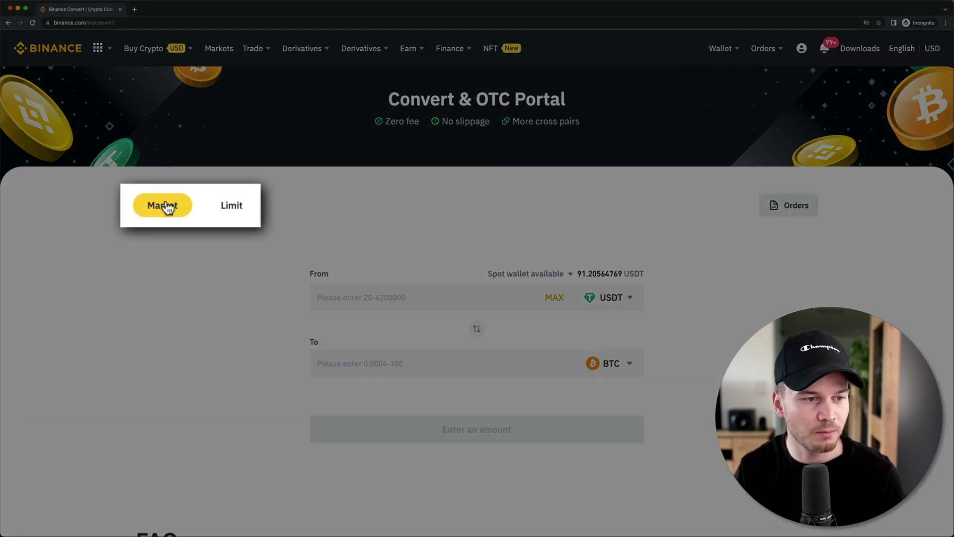
click(238, 211)
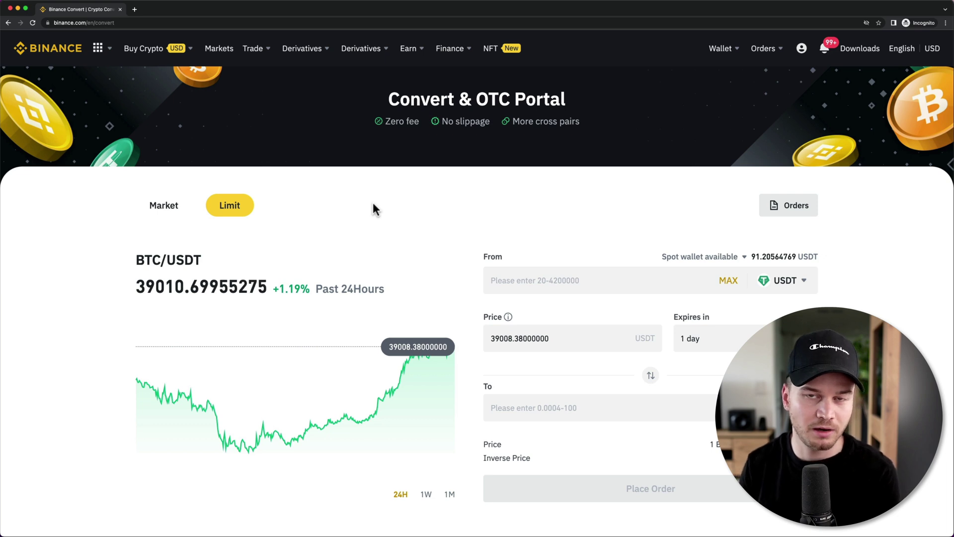
scroll(515, 218, down, 3)
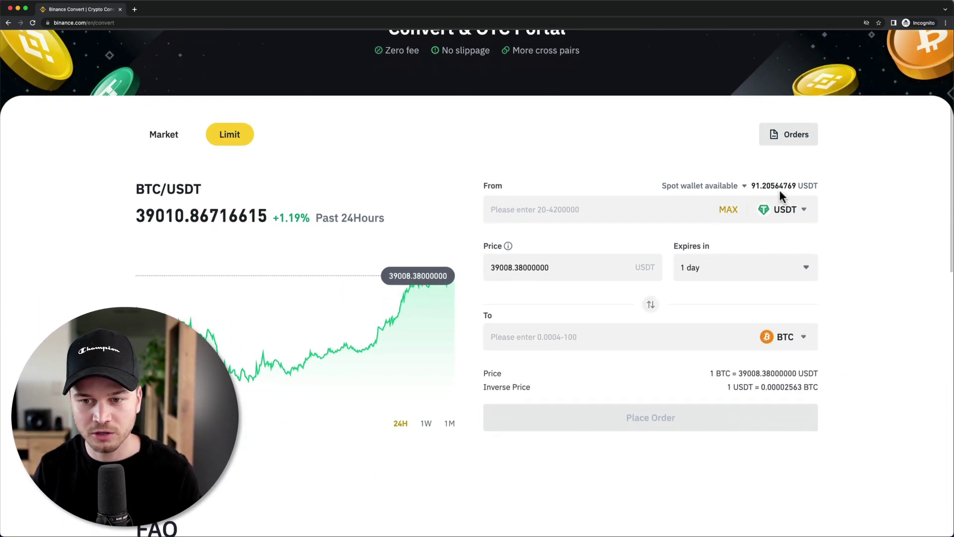
Choose BTC as the currency to convert into ETH and enter an amount of 0.001 BTC.
click(801, 215)
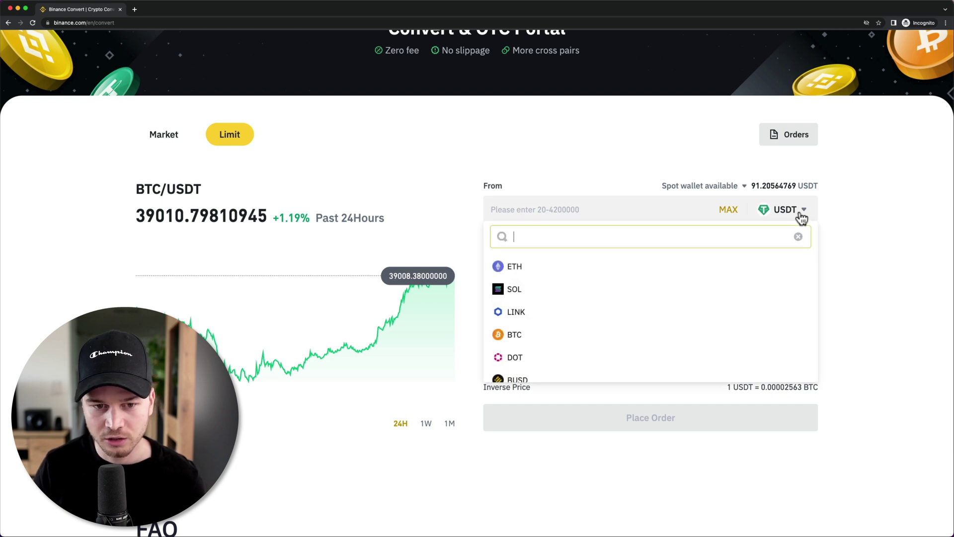
click(593, 332)
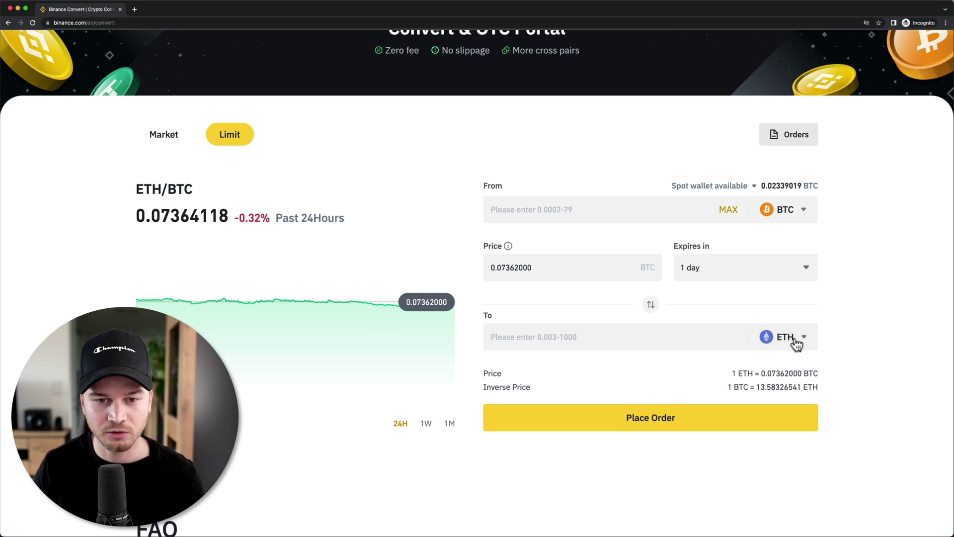
click(586, 208)
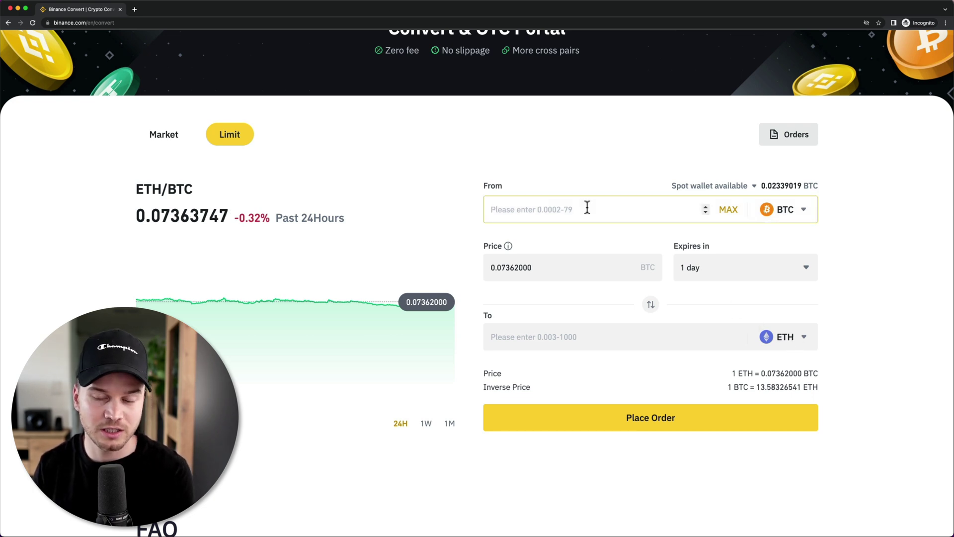
text(0.)
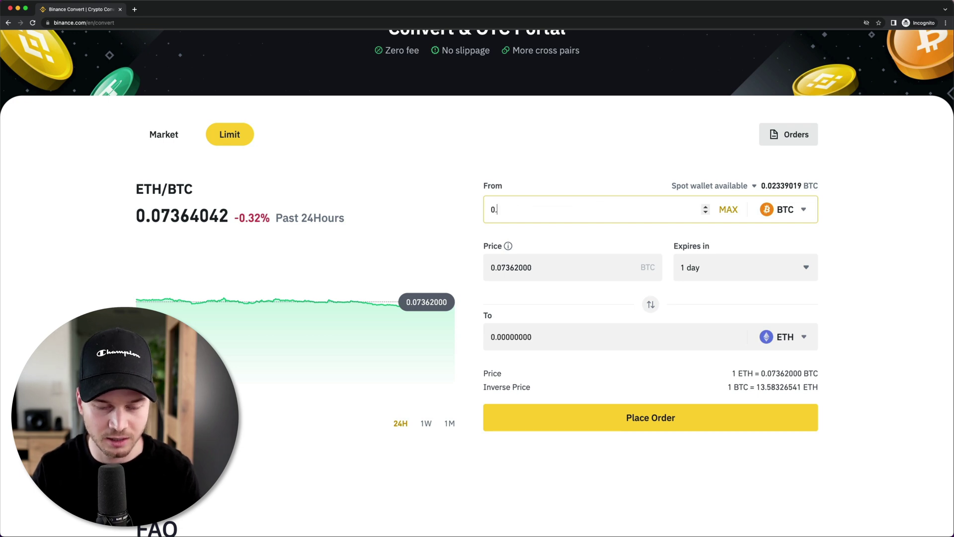
text(001)
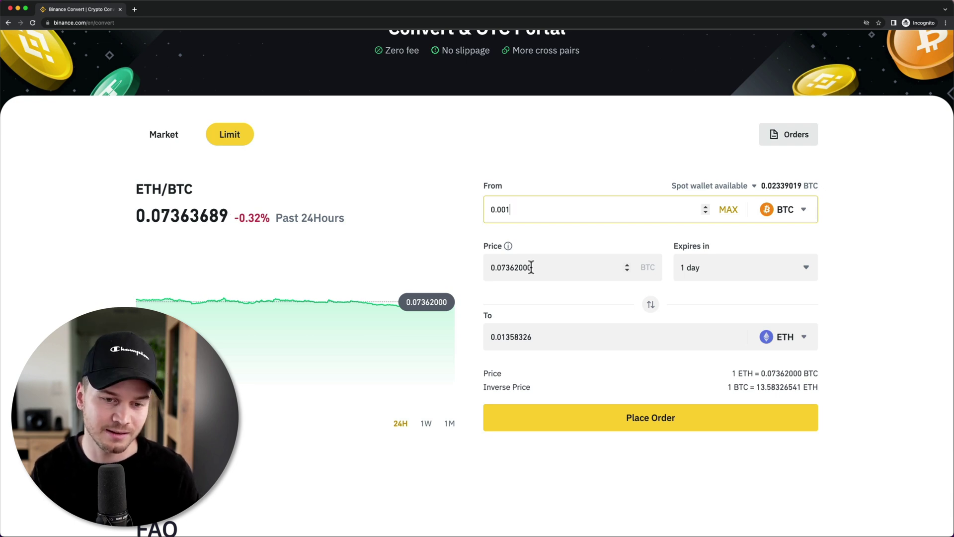
Set the limit price to 0.07 BTC and the order expiry to 7 days.
drag(506, 267, 532, 268)
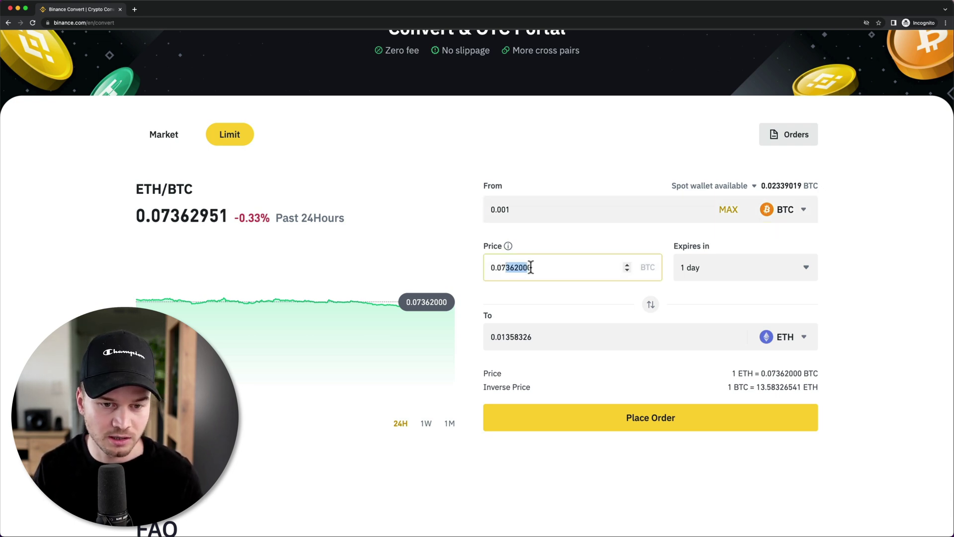
key(BackSpace)
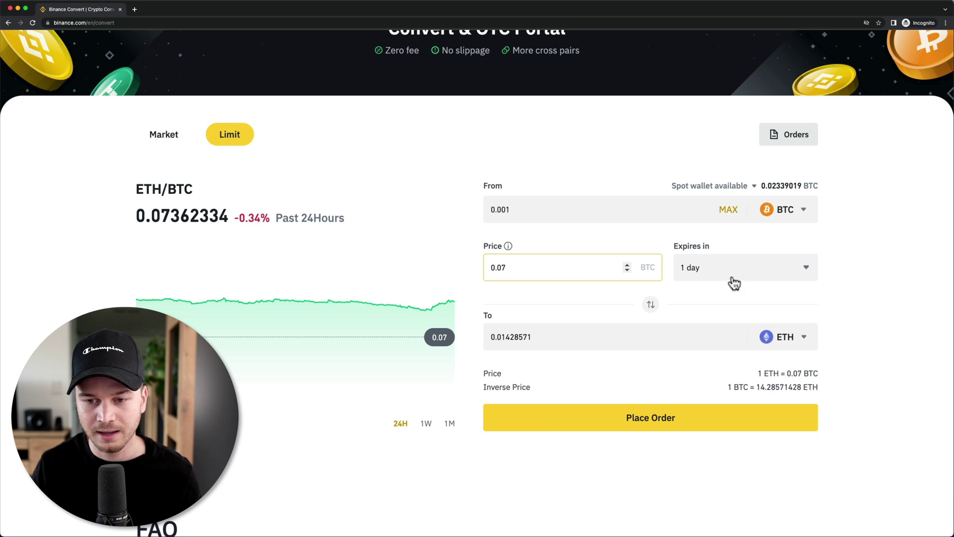
click(864, 273)
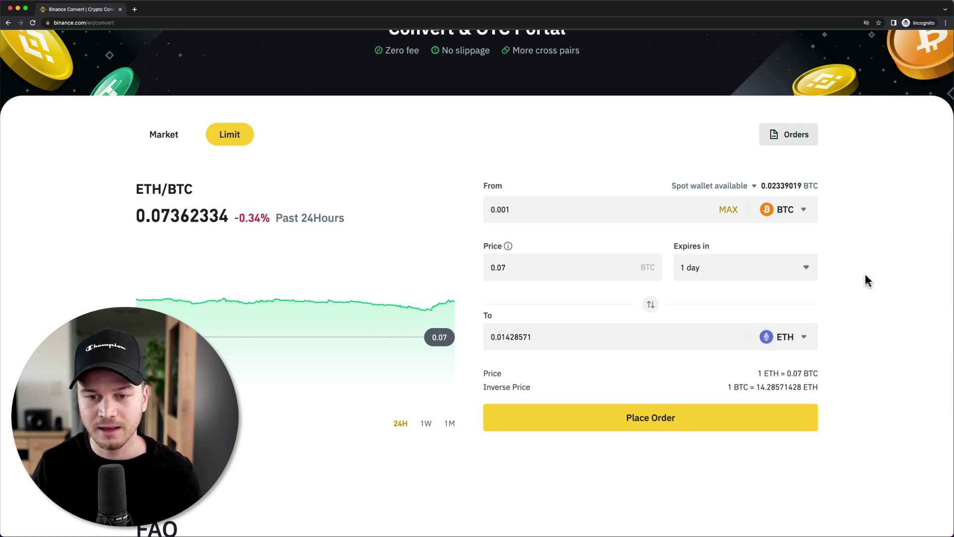
click(763, 266)
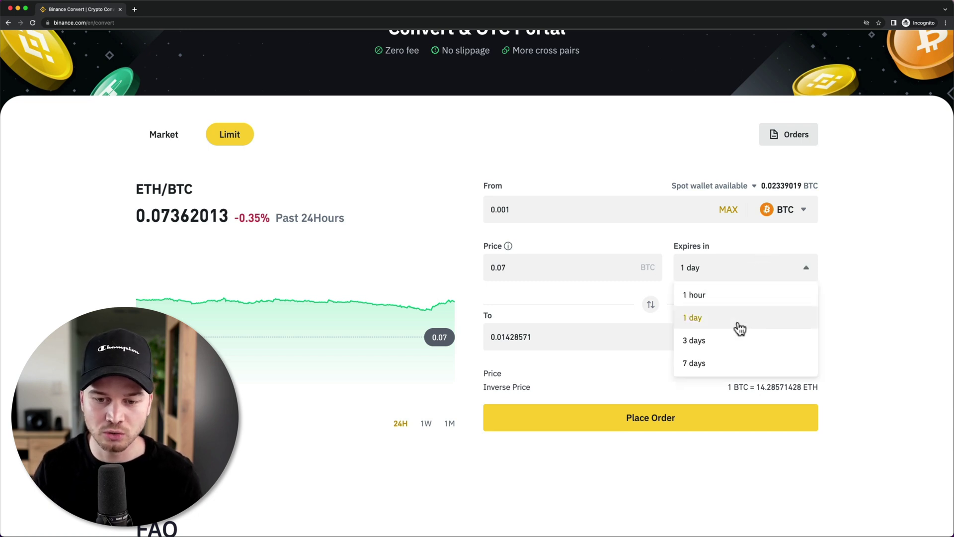
click(735, 362)
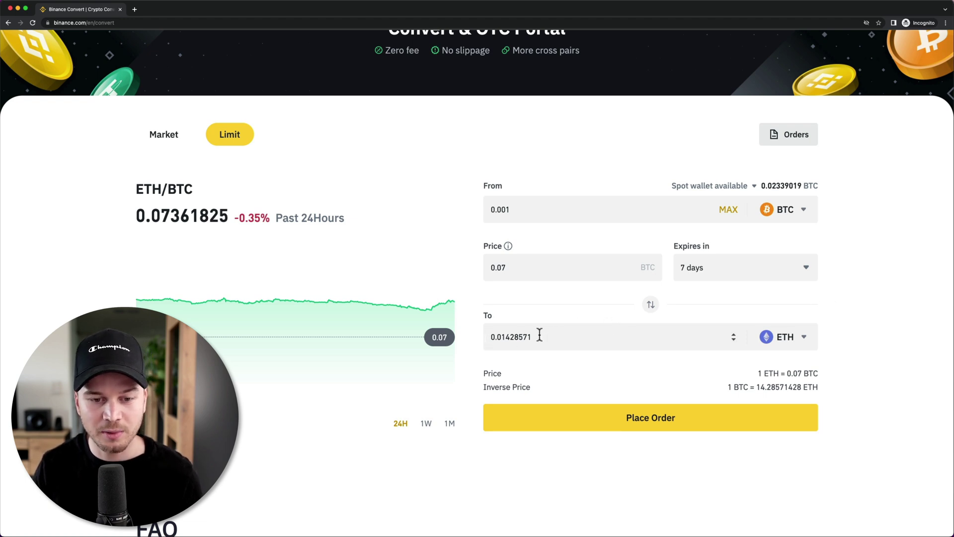
Check the ETH amount and limit price, and place the BTC to ETH limit order.
drag(541, 336, 479, 332)
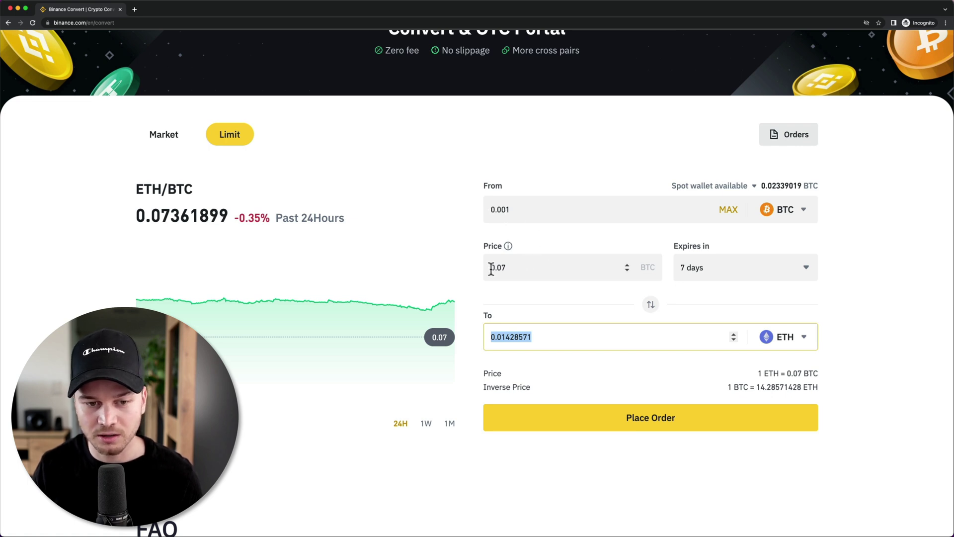
click(524, 267)
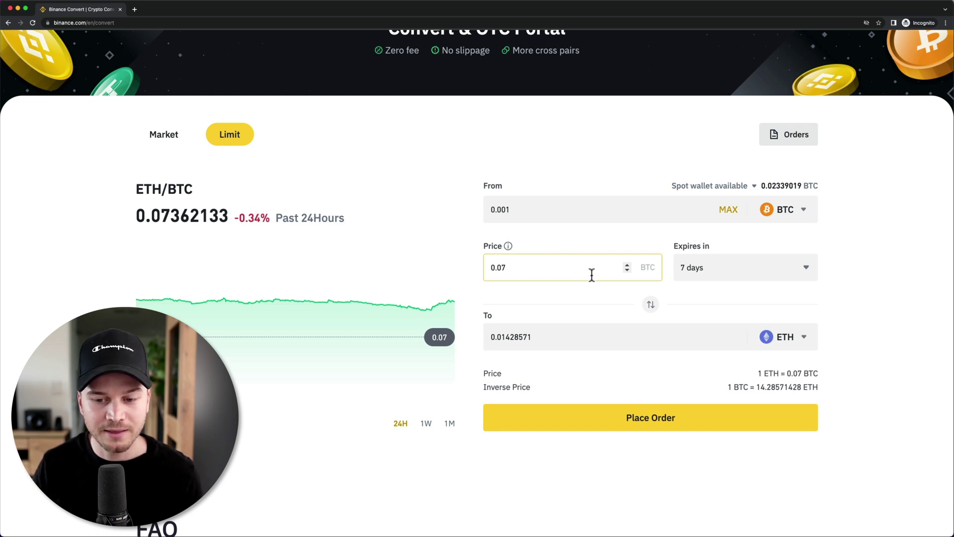
click(651, 415)
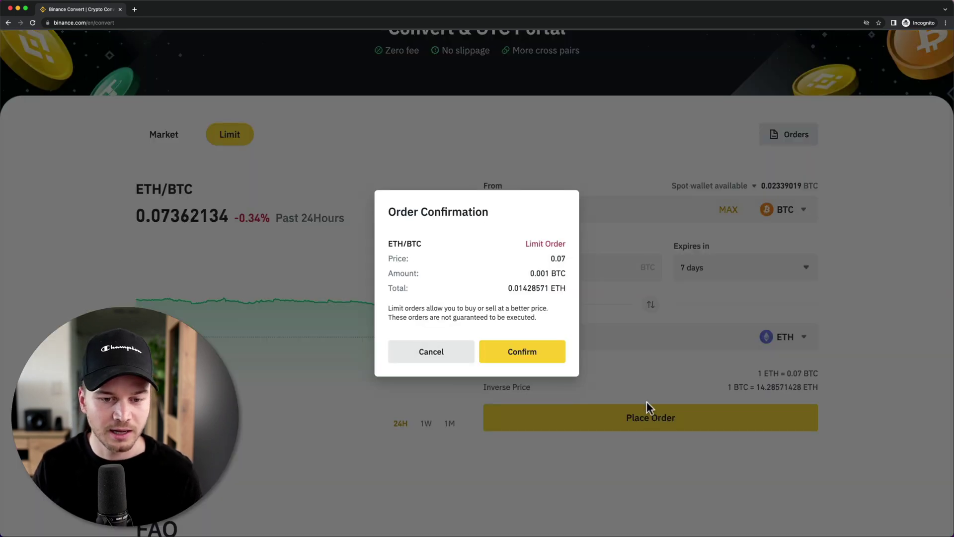
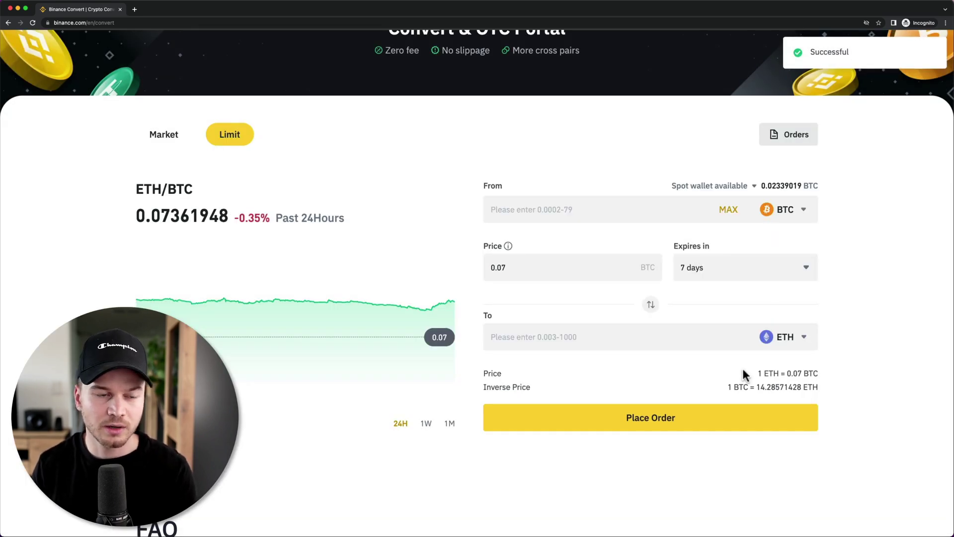
View the open convert orders and the convert history.
click(790, 142)
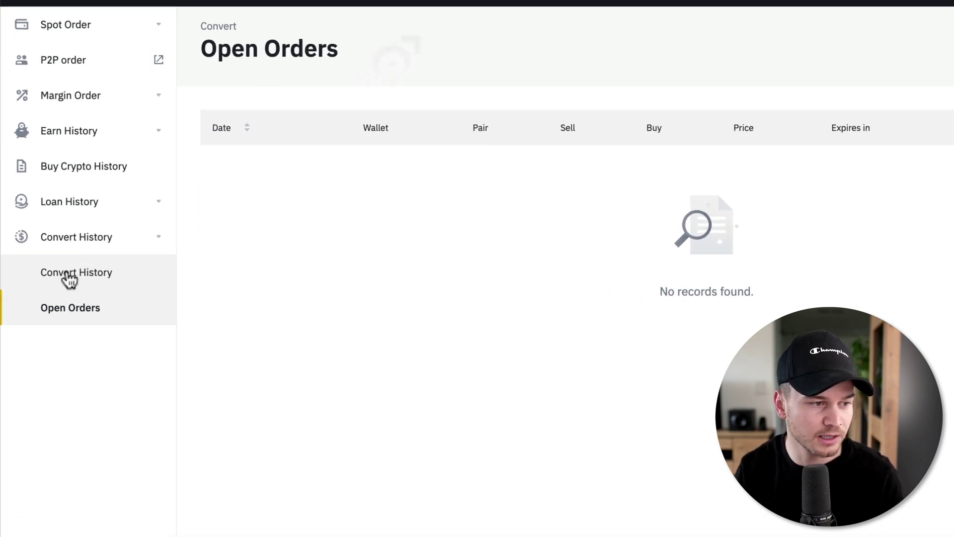
click(69, 278)
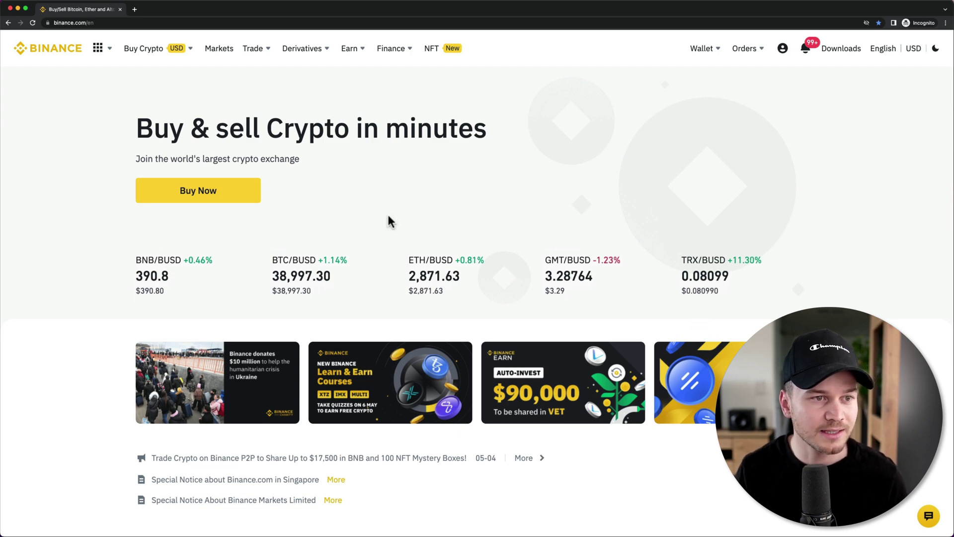
Open Spot trading, search the market list for "eth" and switch to the ETH/USDT pair.
mouse_move(252, 49)
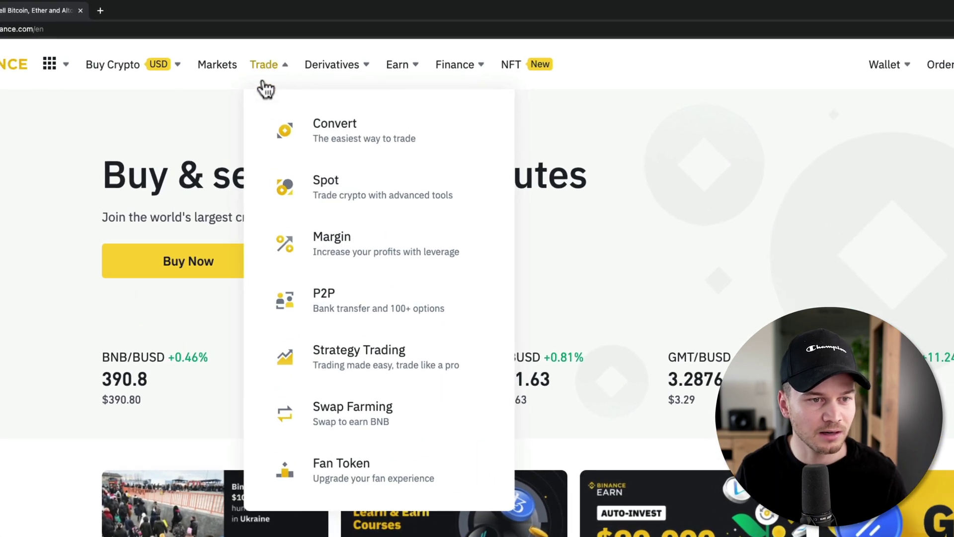
click(387, 187)
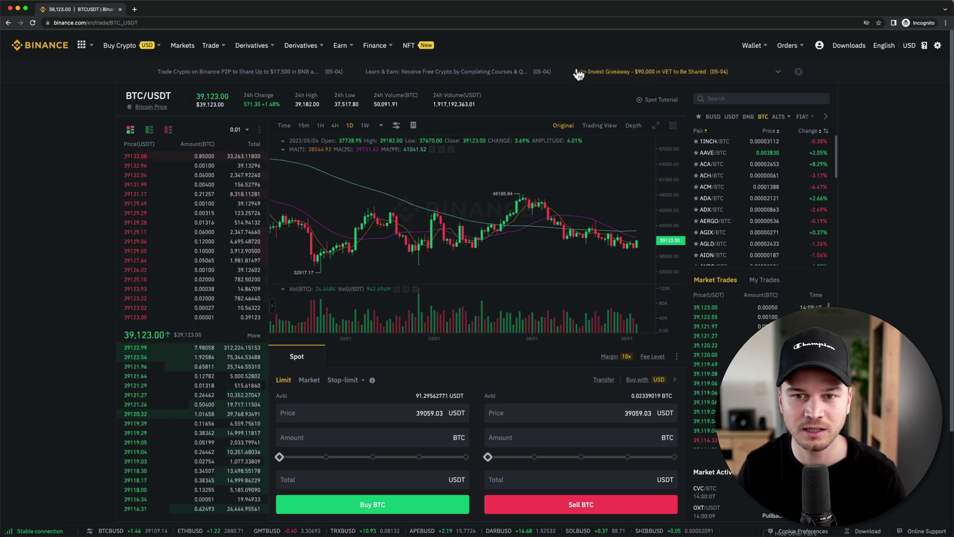
click(718, 97)
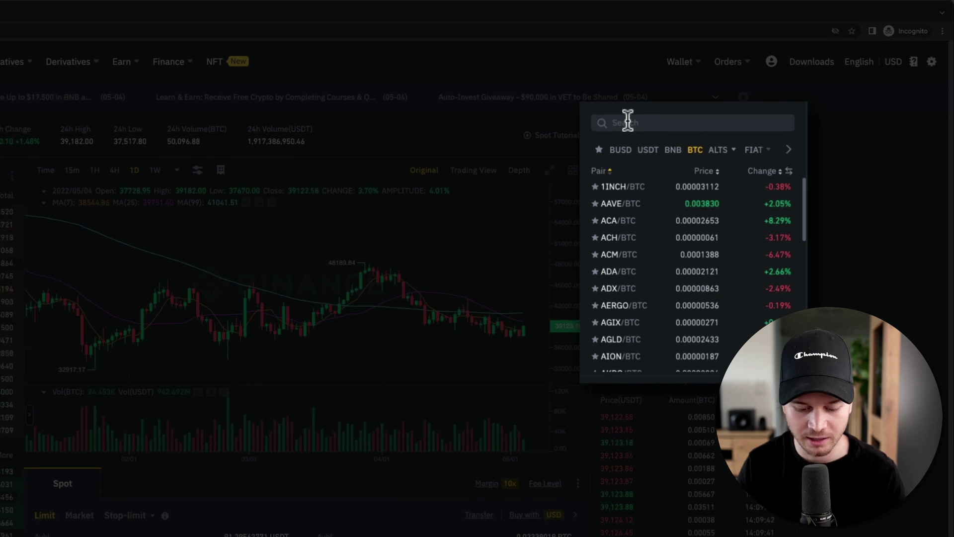
text(eth)
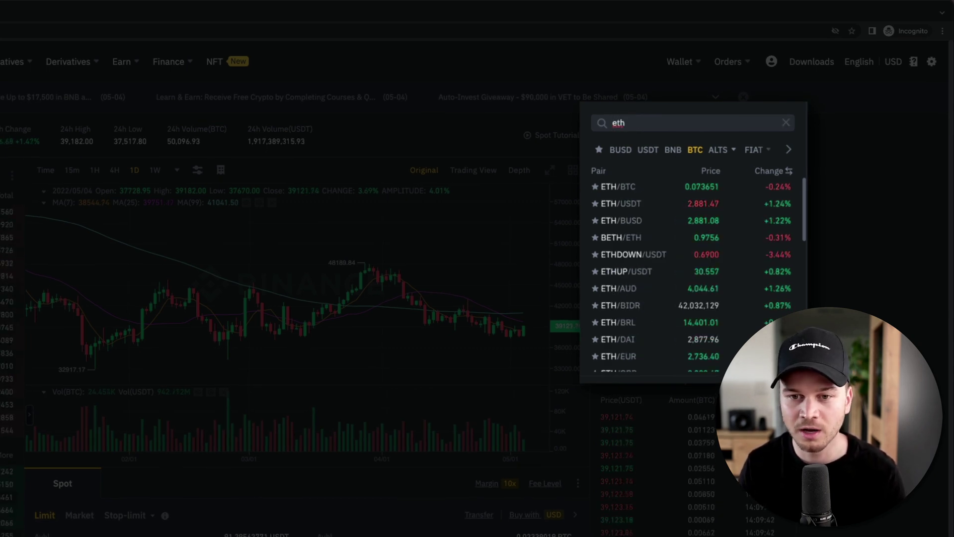
click(665, 211)
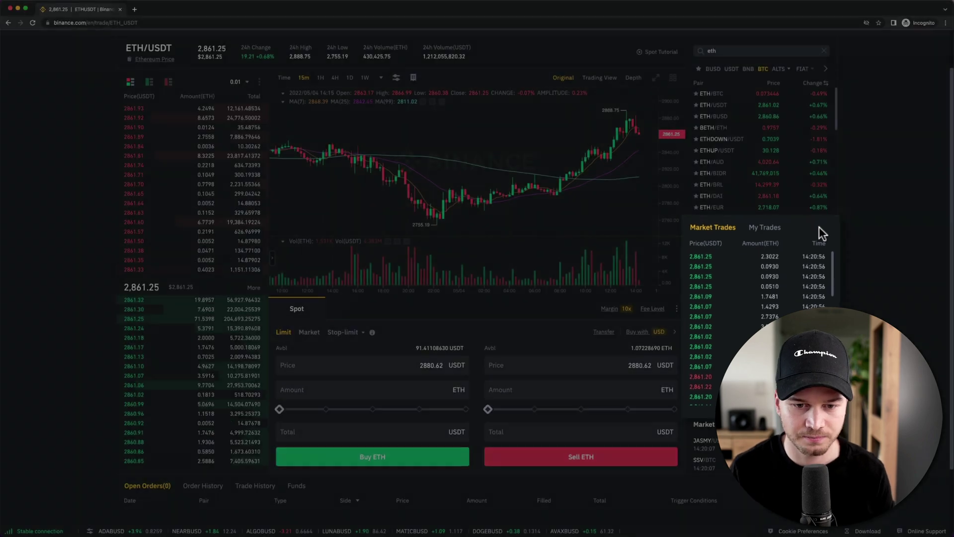
Set the limit price of the ETH buy order to 2800 USDT.
scroll(884, 303, down, 2)
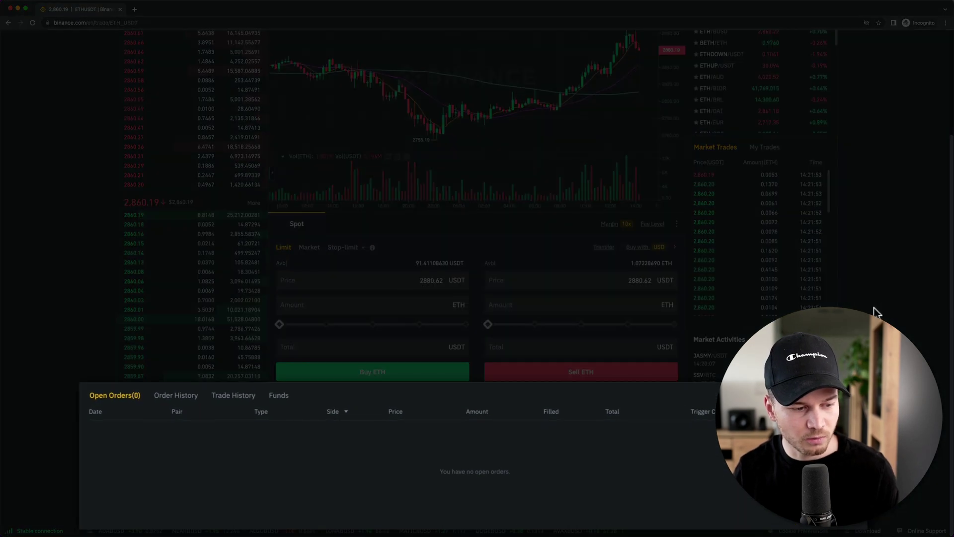
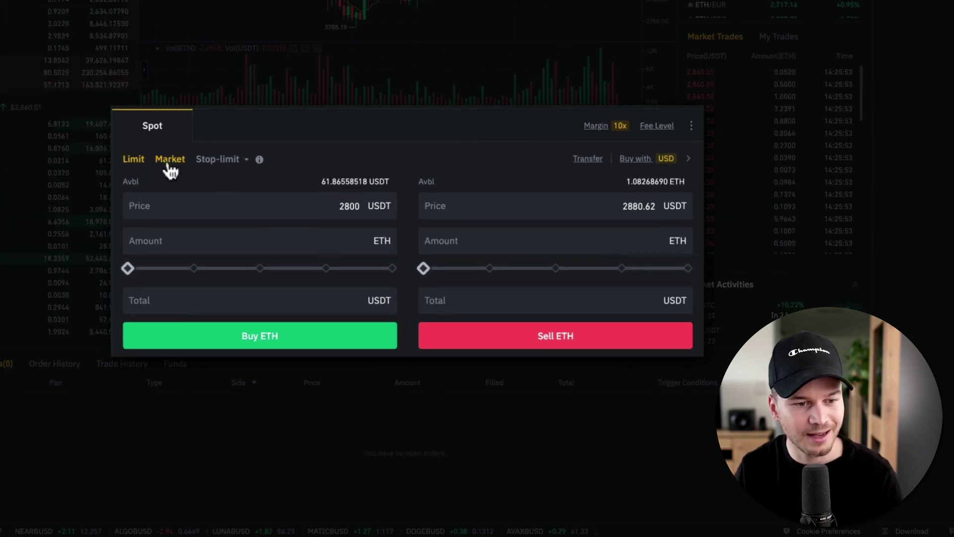
click(175, 197)
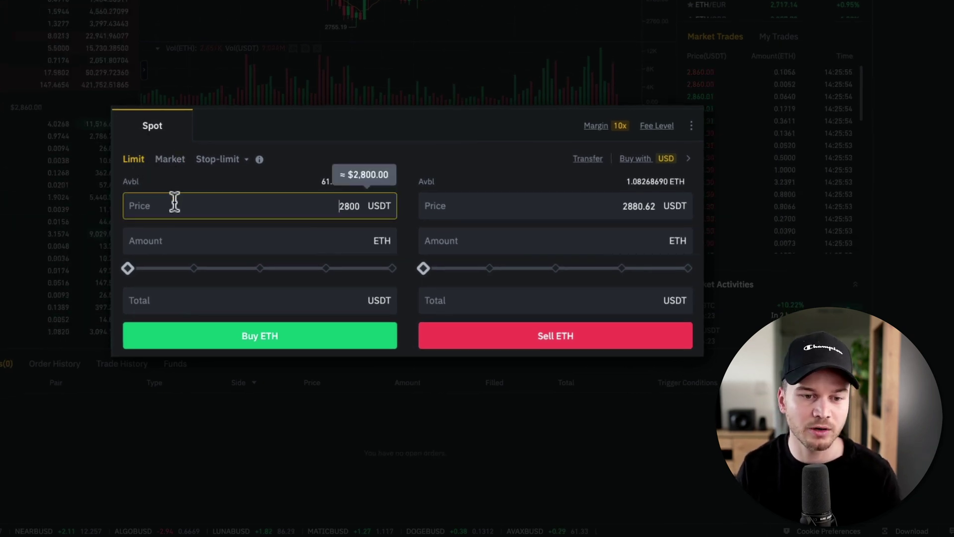
key(BackSpace)
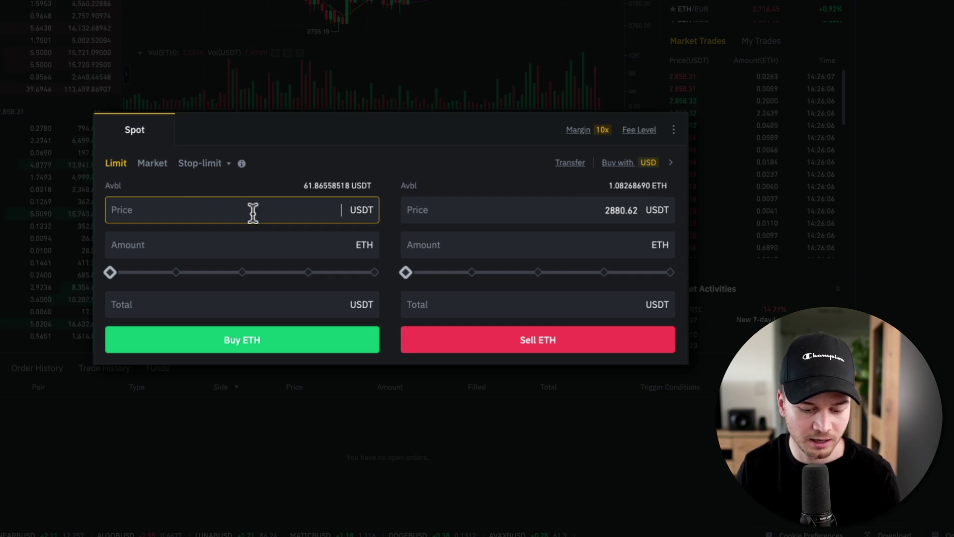
text(2800)
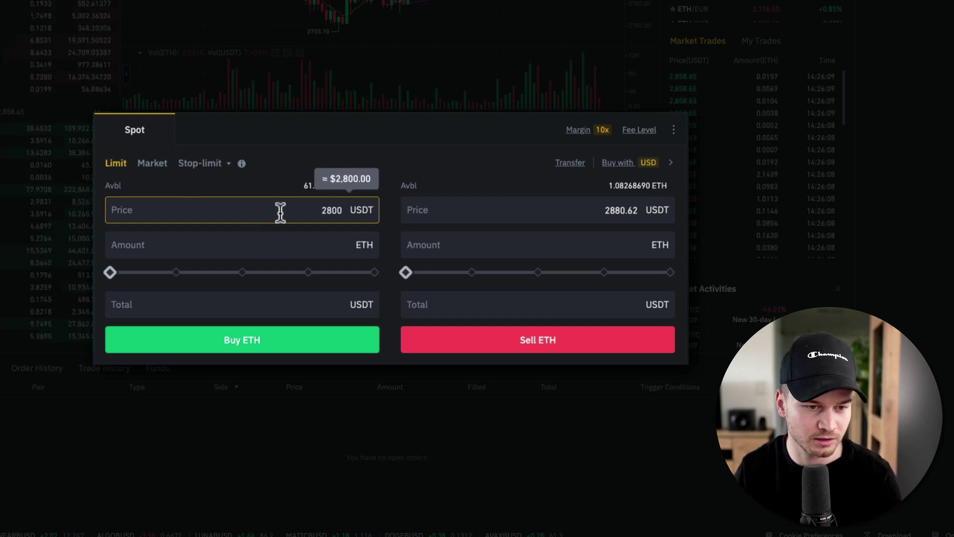
click(265, 180)
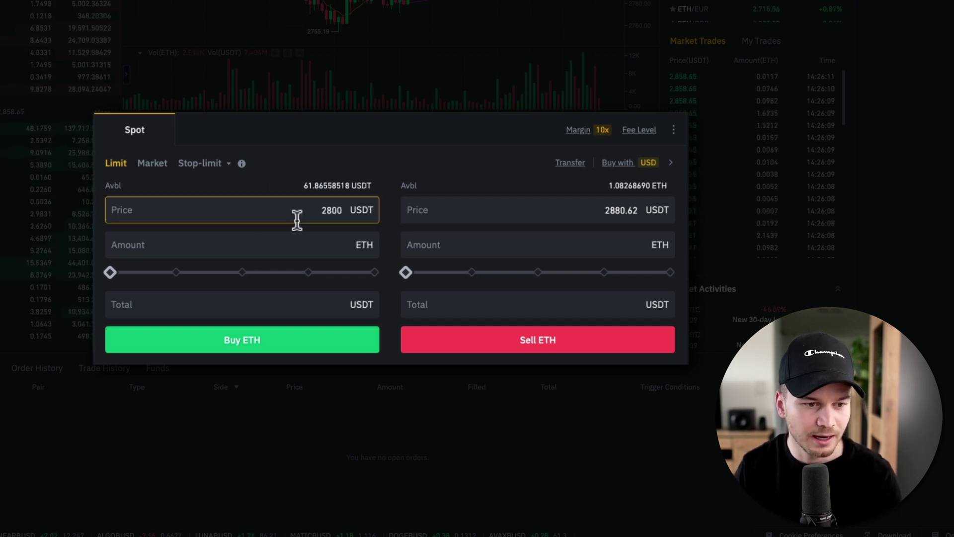
Place the limit buy order for an amount of 0.01 ETH, and cancel it from the open orders.
click(281, 248)
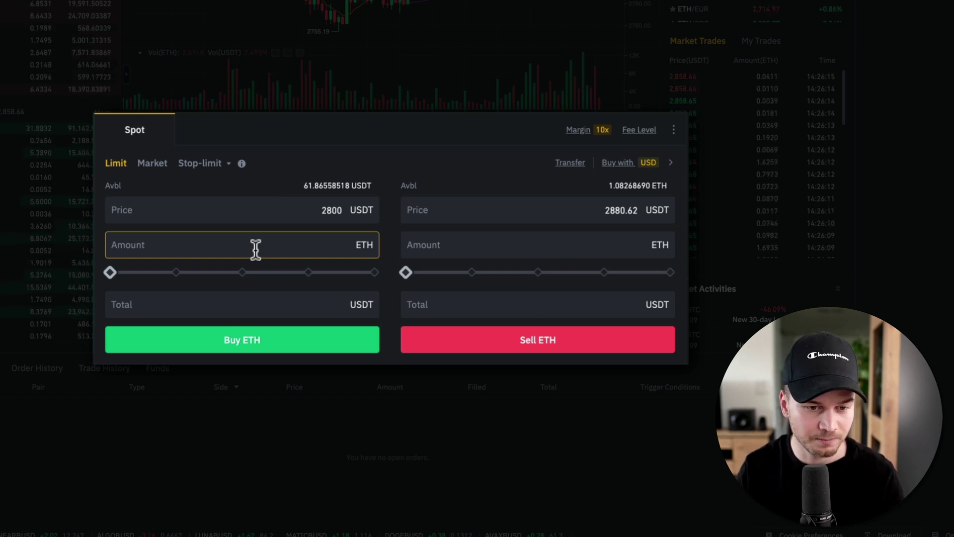
text(0.0)
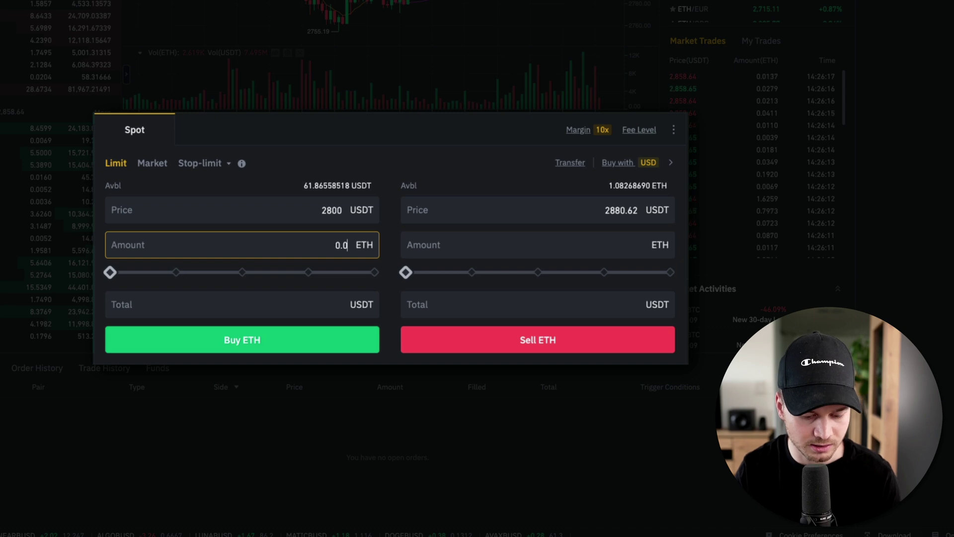
text(1)
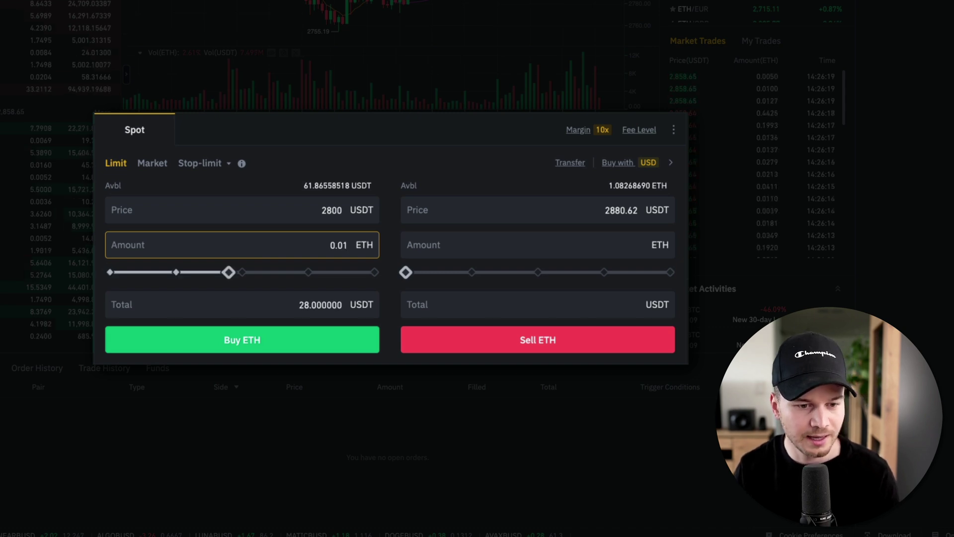
click(263, 343)
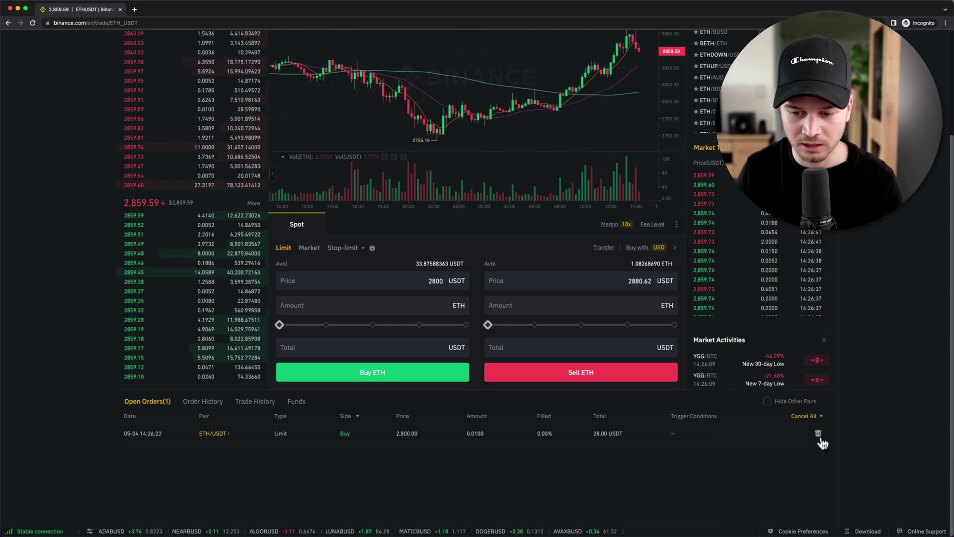
click(819, 434)
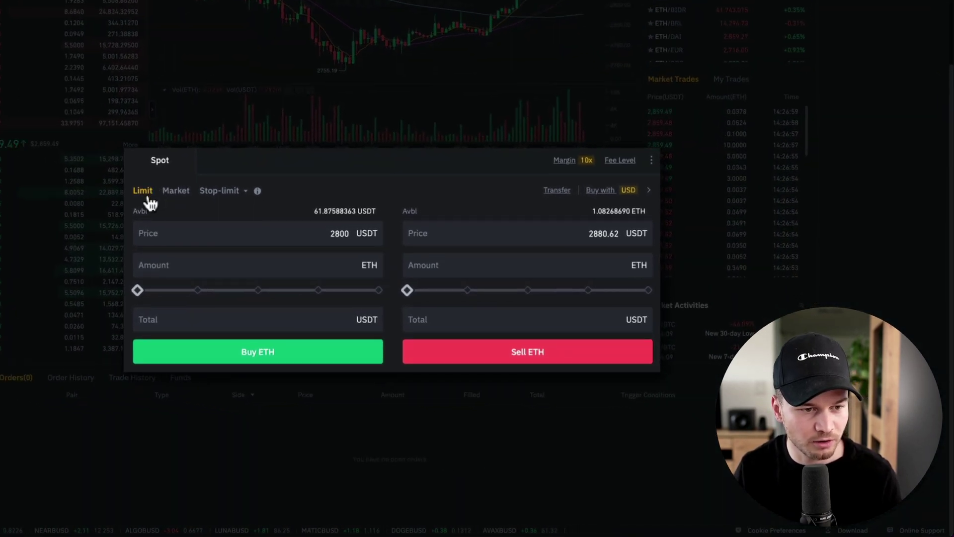
Place a market buy order for ETH with a total of 40 USDT.
click(179, 193)
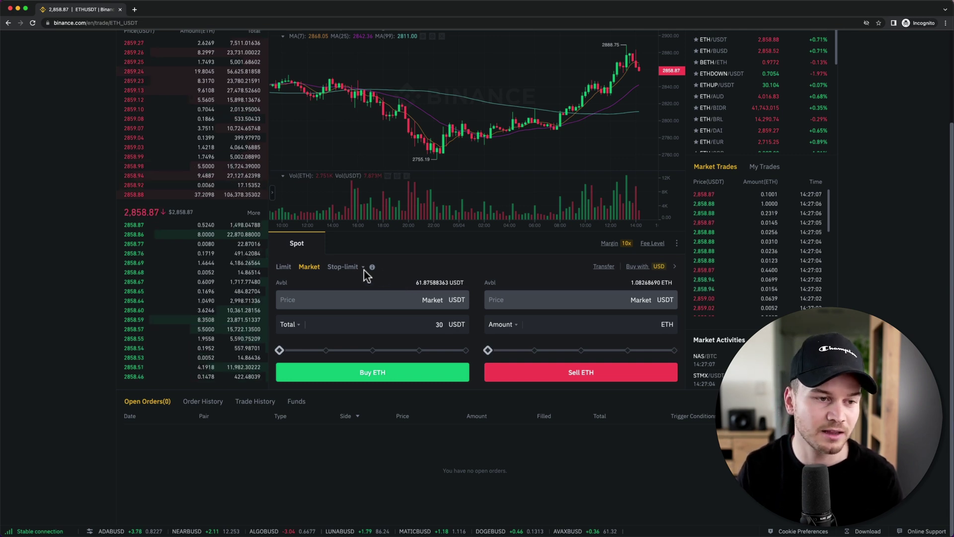
click(416, 318)
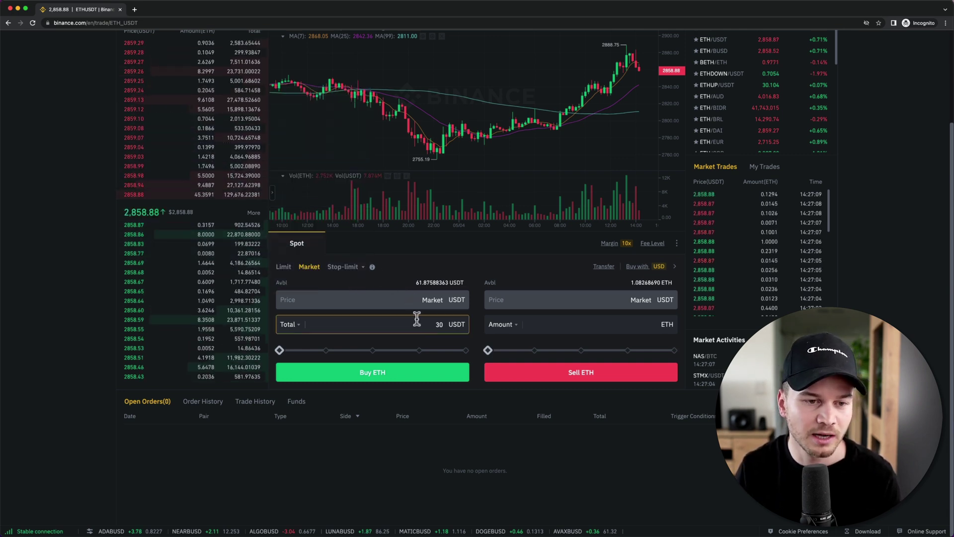
scroll(420, 315, up, 2)
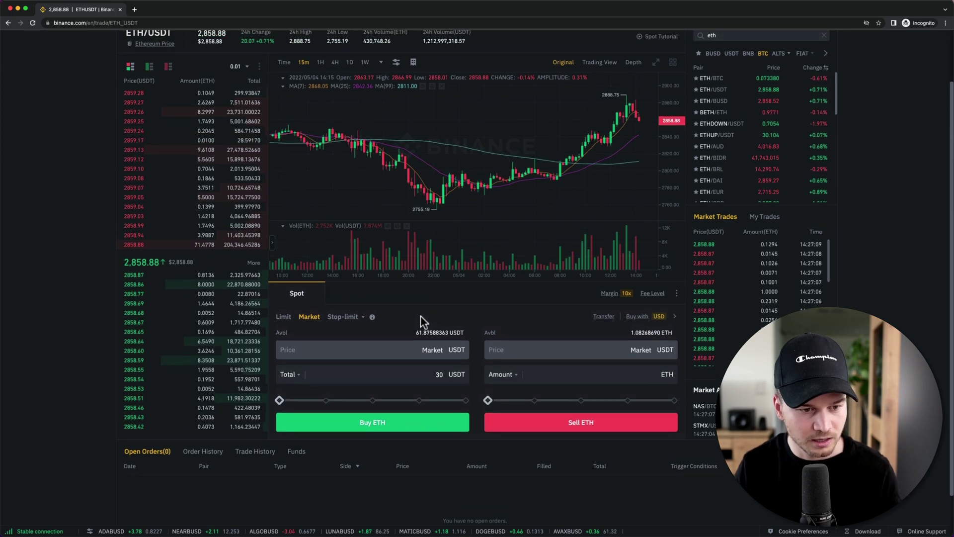
click(360, 373)
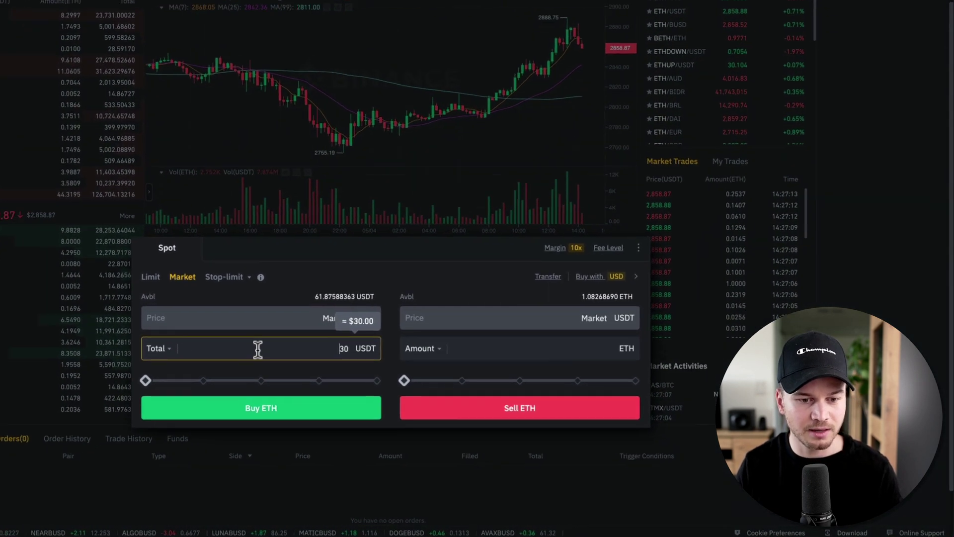
key(BackSpace)
key(BackSpace)
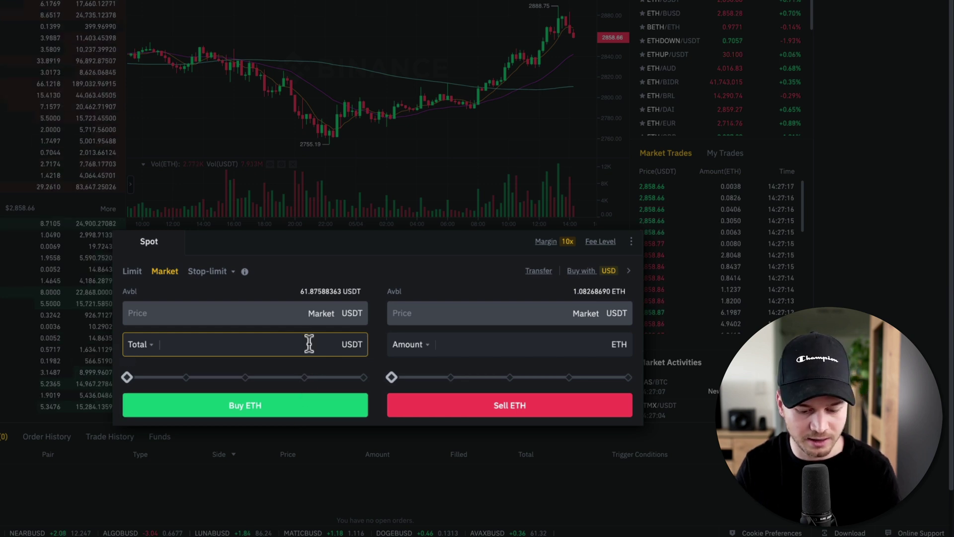
text(40)
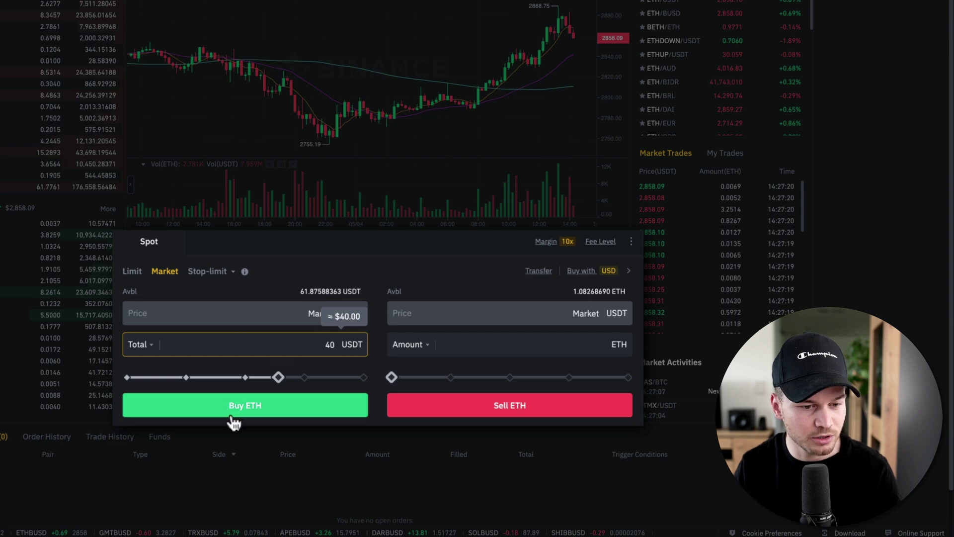
click(266, 415)
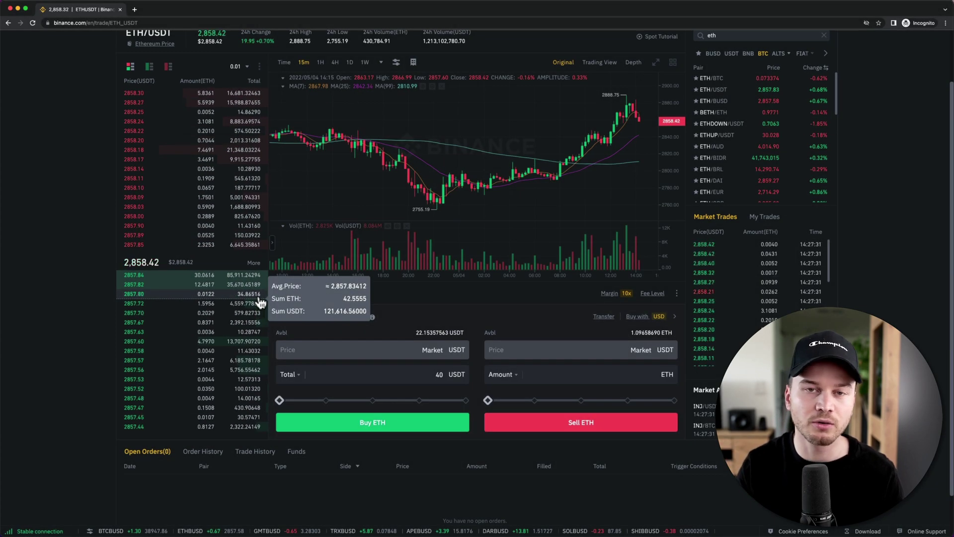
Show the order history and place a market sell order for 0.01 ETH.
scroll(276, 477, down, 2)
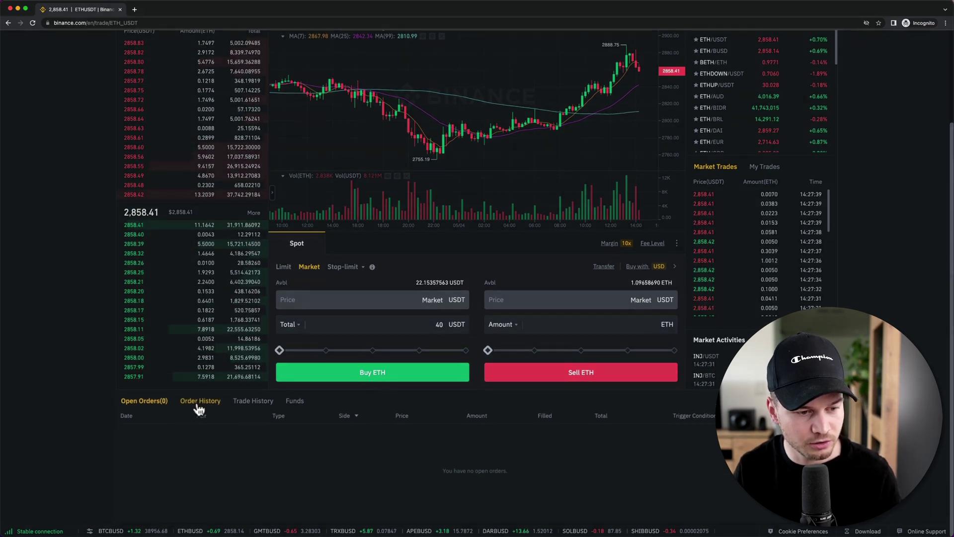
click(196, 403)
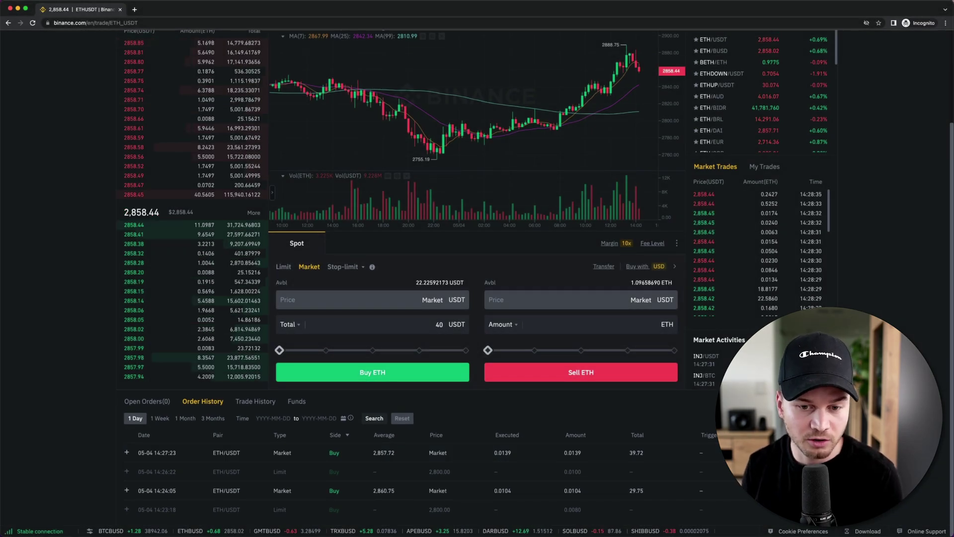
click(590, 323)
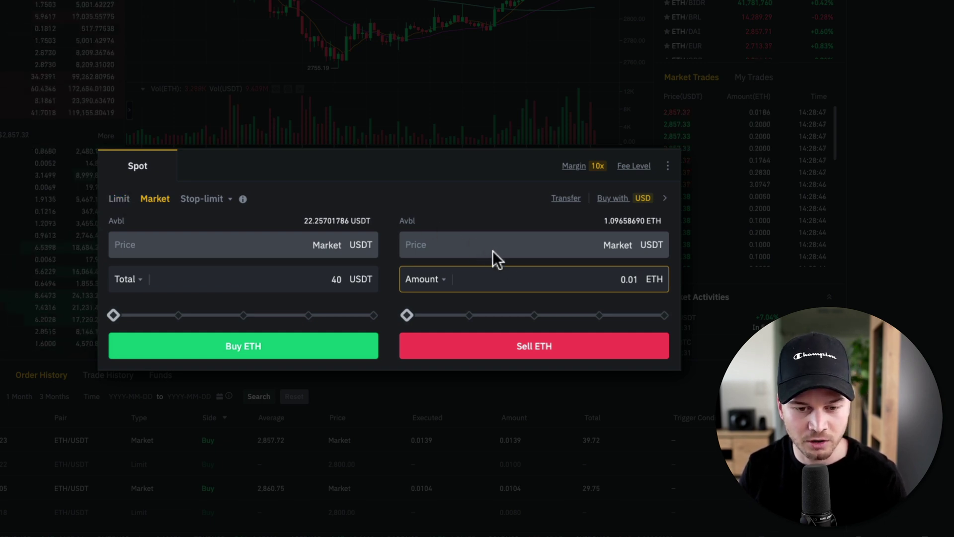
click(548, 342)
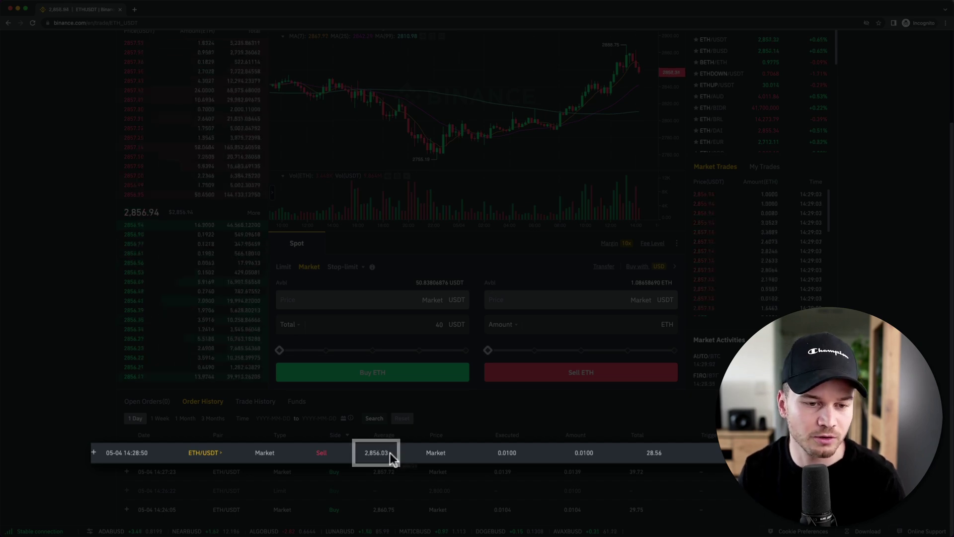
Replace the market search with "doge" and switch to the DOGE/BTC pair.
scroll(472, 398, up, 5)
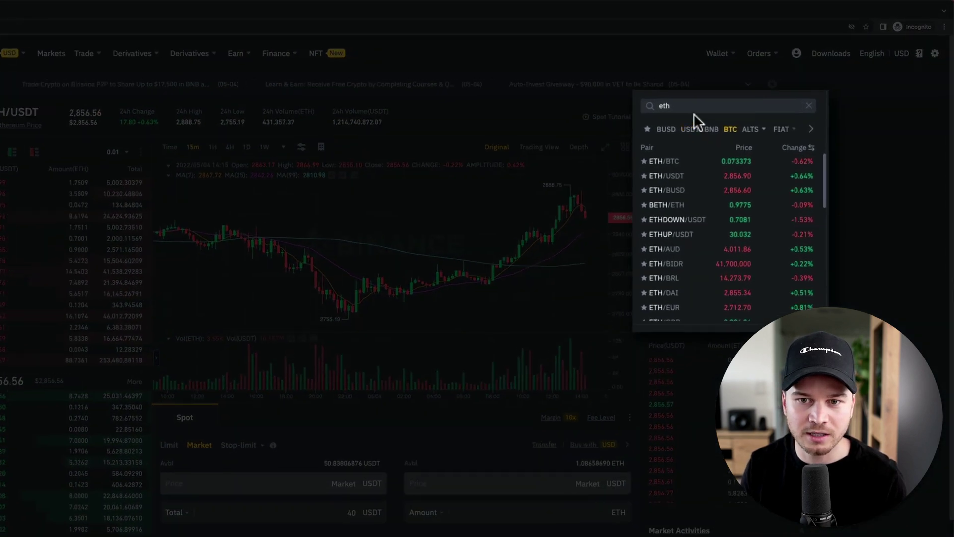
double_click(703, 100)
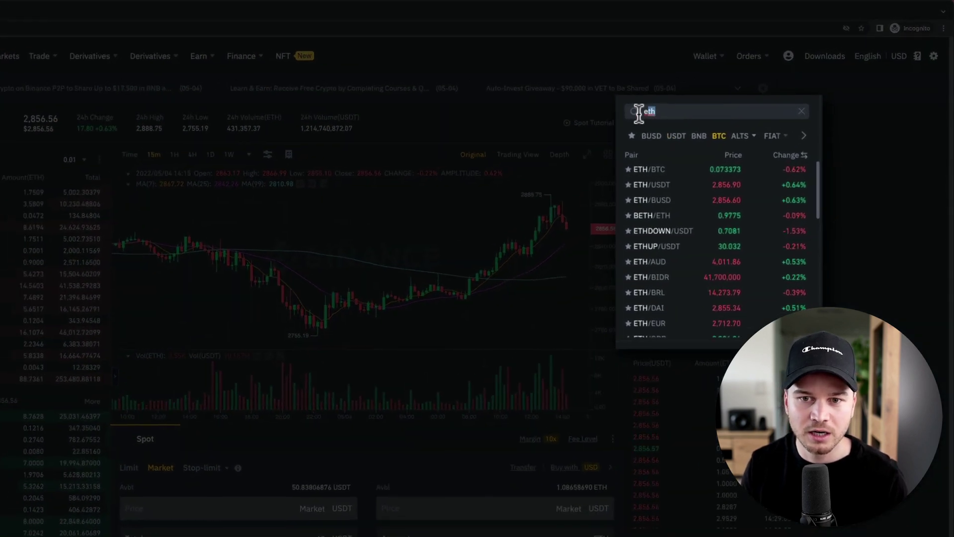
key(BackSpace)
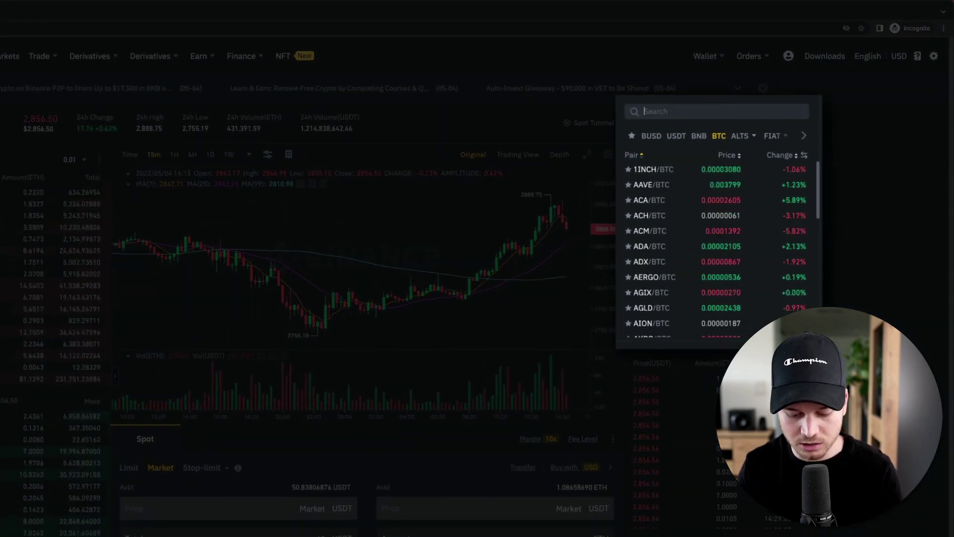
text(doge)
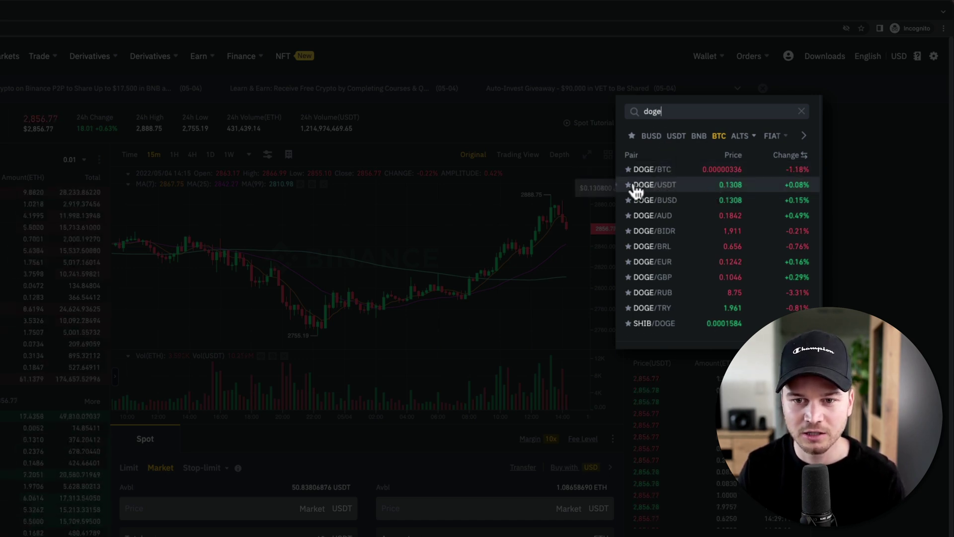
click(673, 178)
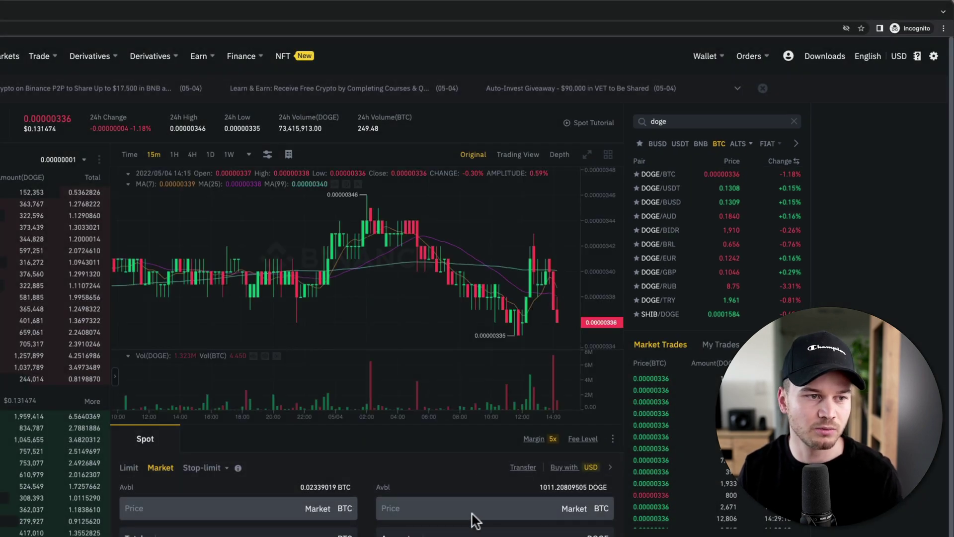
scroll(235, 486, down, 2)
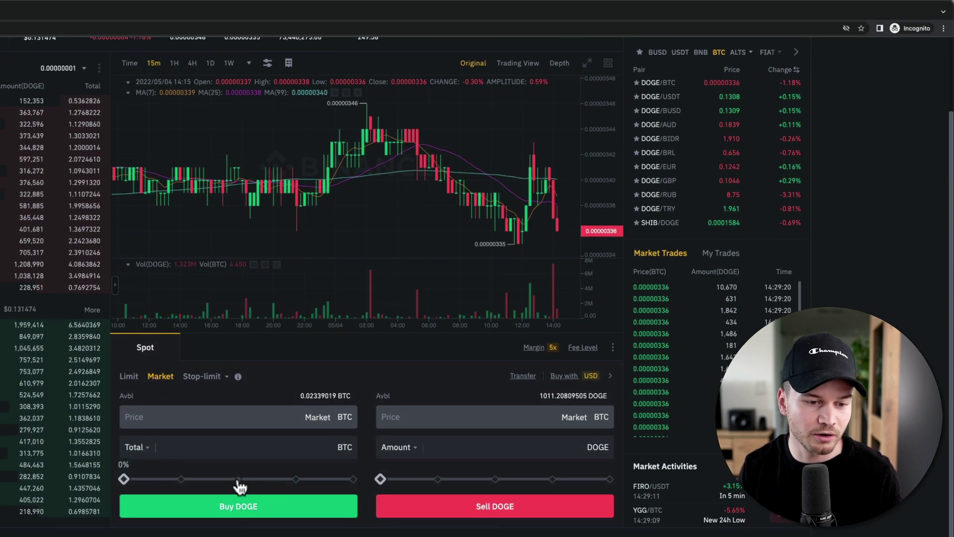
scroll(238, 492, up, 2)
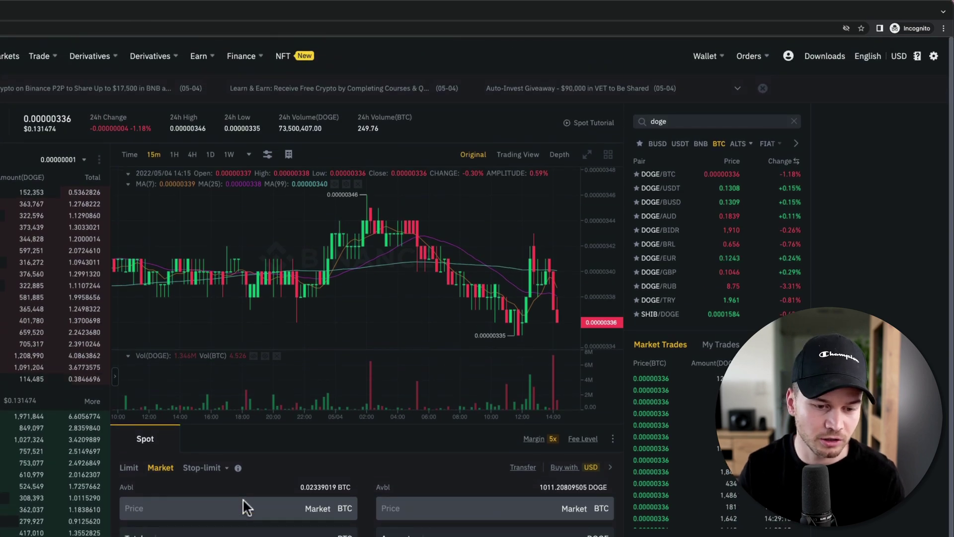
scroll(246, 501, down, 1)
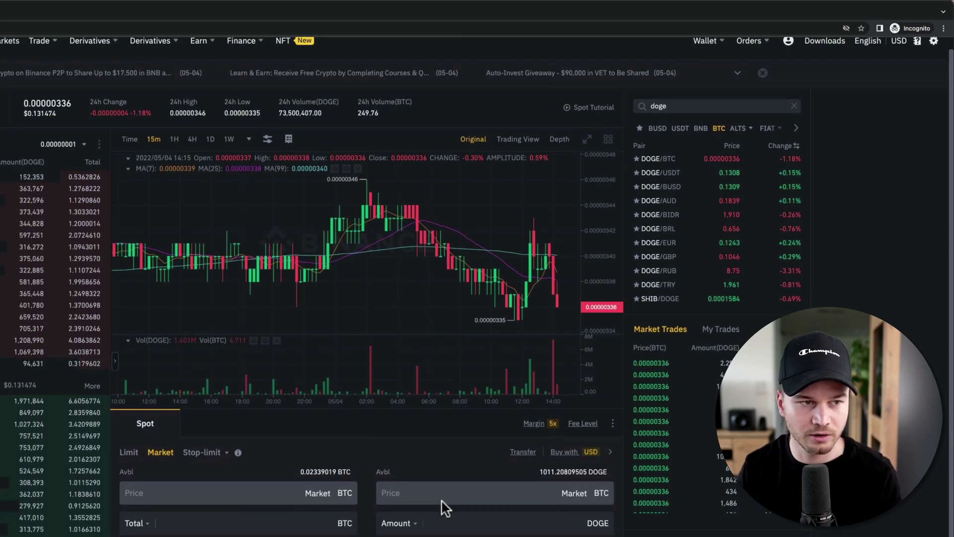
scroll(441, 500, up, 1)
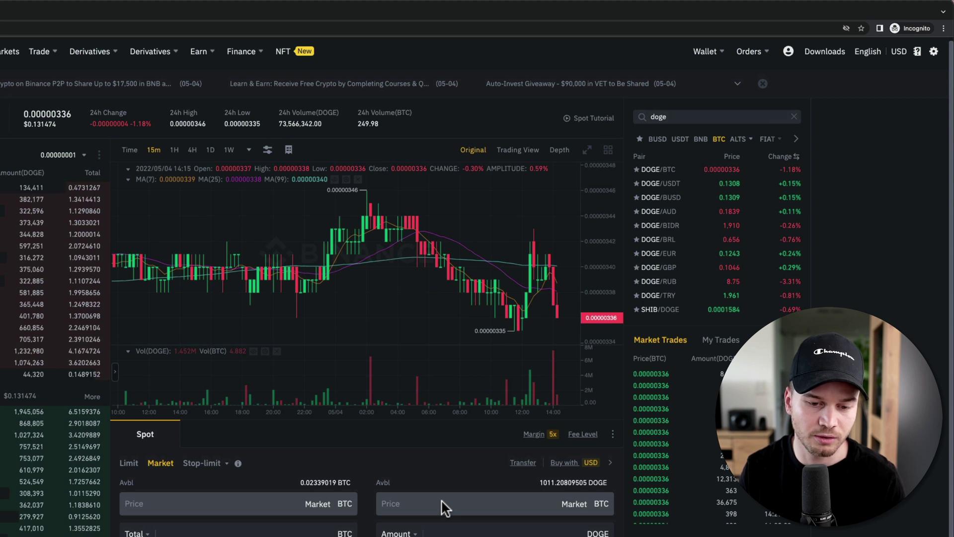